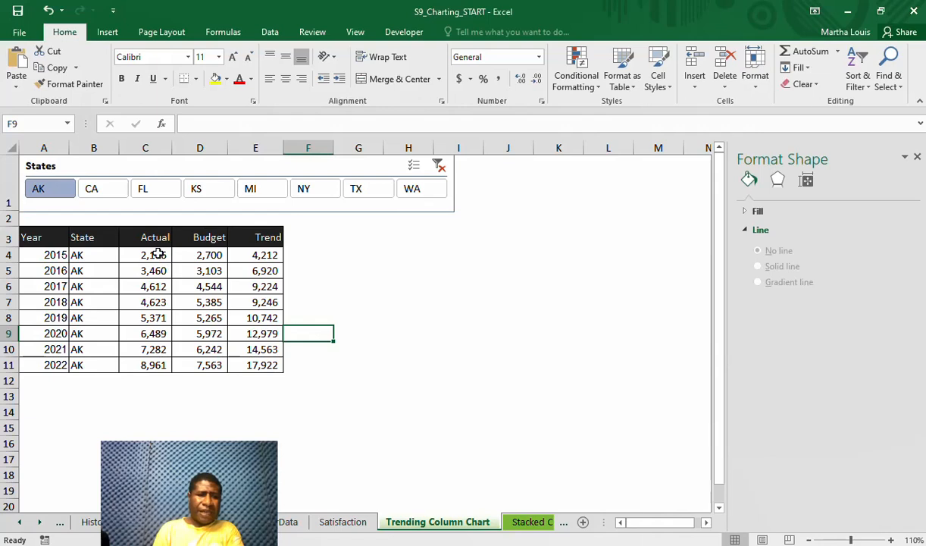
Review the 2015 Actual and Budget formulas, the historical revenue source data, and the column headers of the trend table
{"action": "left_click", "coordinate": [157, 255]}
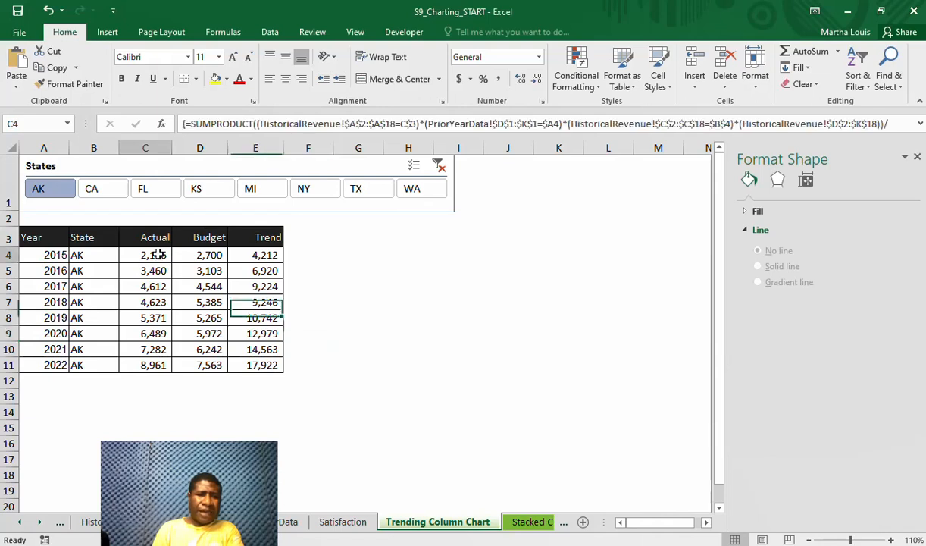
{"action": "left_click", "coordinate": [196, 258]}
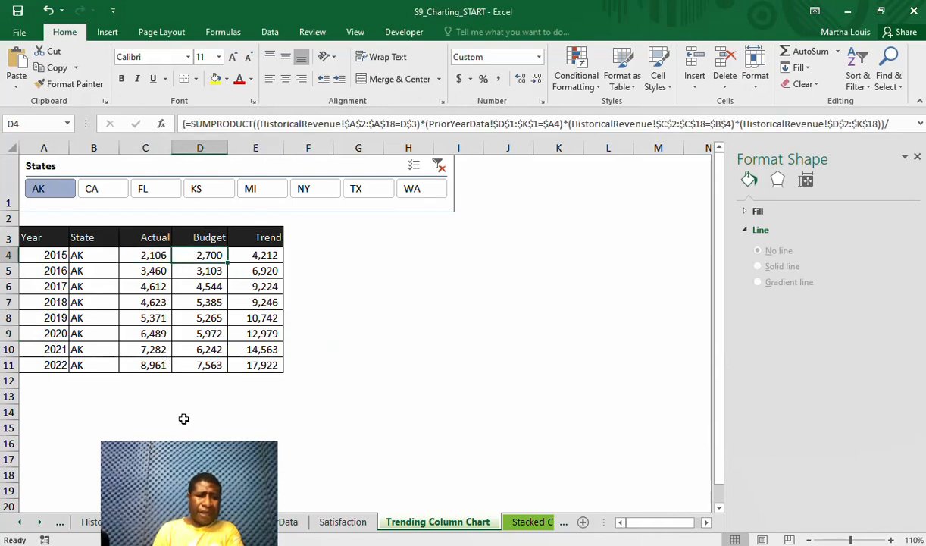
{"action": "left_click", "coordinate": [113, 522]}
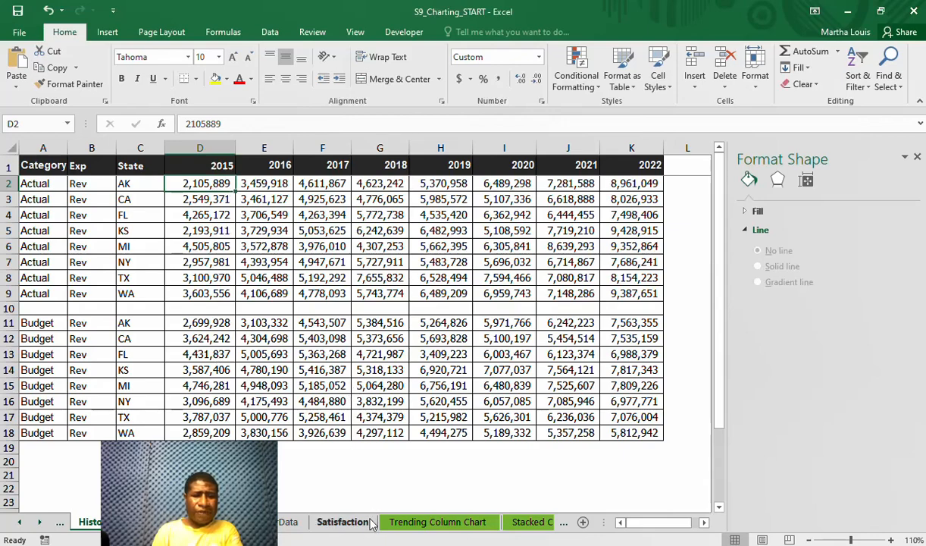
{"action": "left_click", "coordinate": [456, 523]}
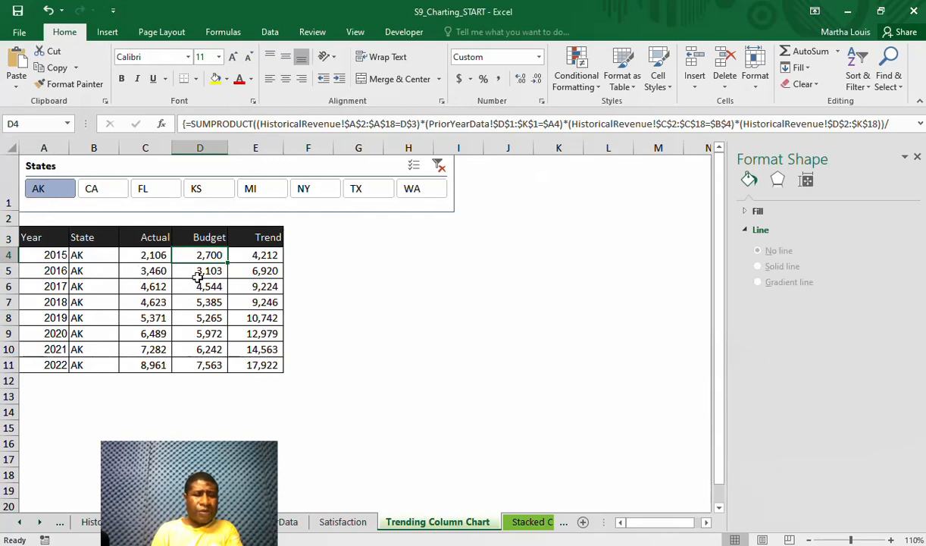
{"action": "left_click", "coordinate": [150, 241]}
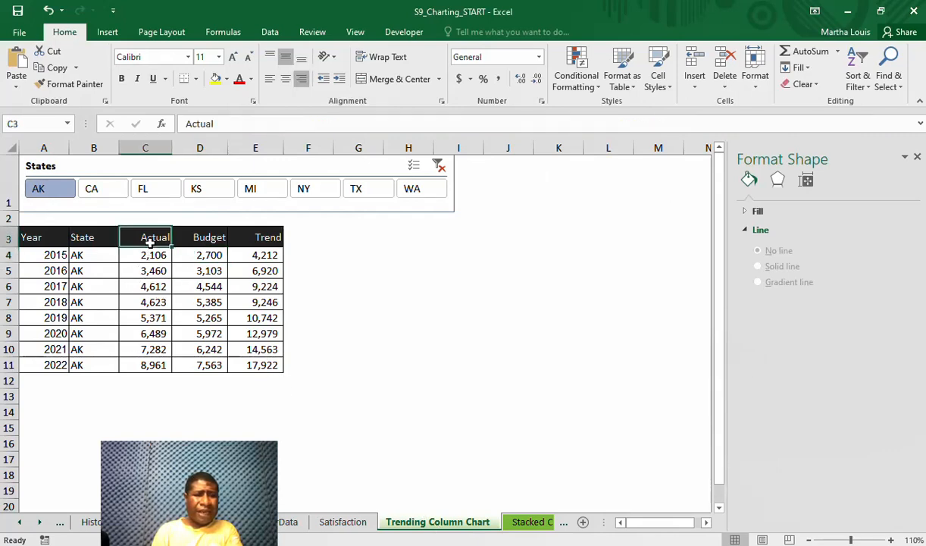
{"action": "left_click", "coordinate": [207, 238]}
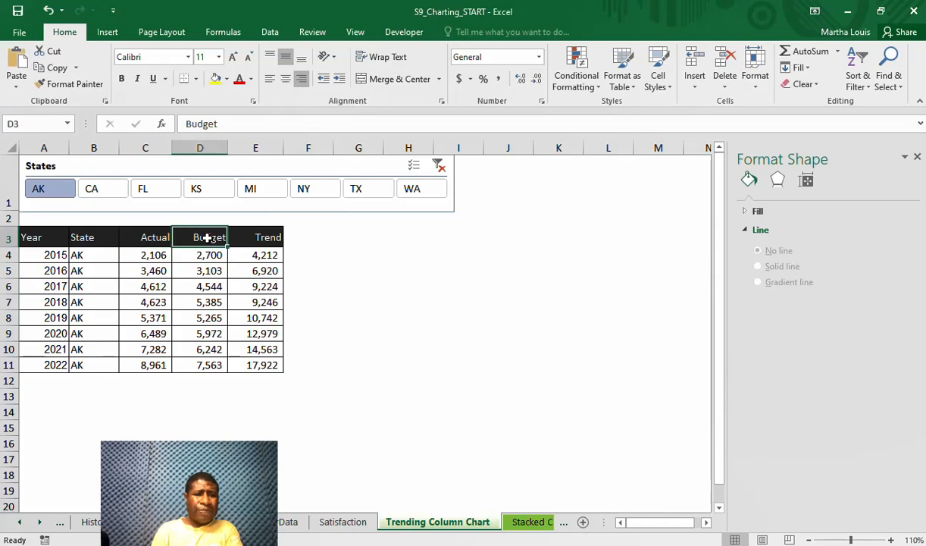
{"action": "left_click", "coordinate": [262, 238]}
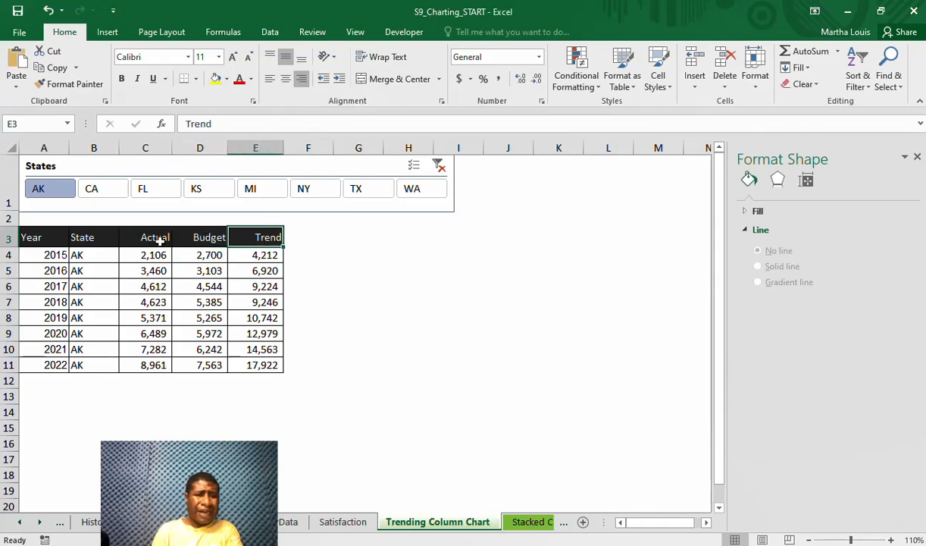
{"action": "left_click", "coordinate": [33, 235]}
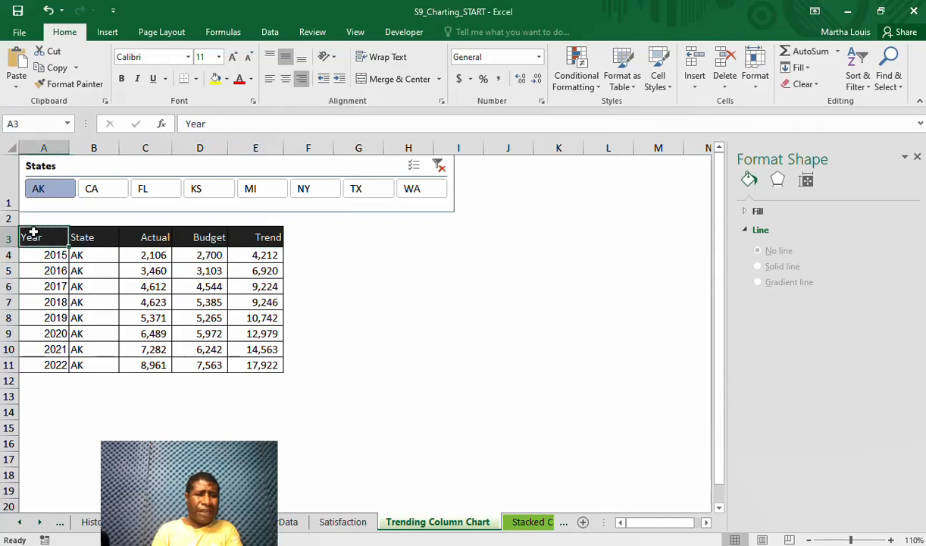
{"action": "left_click", "coordinate": [77, 237]}
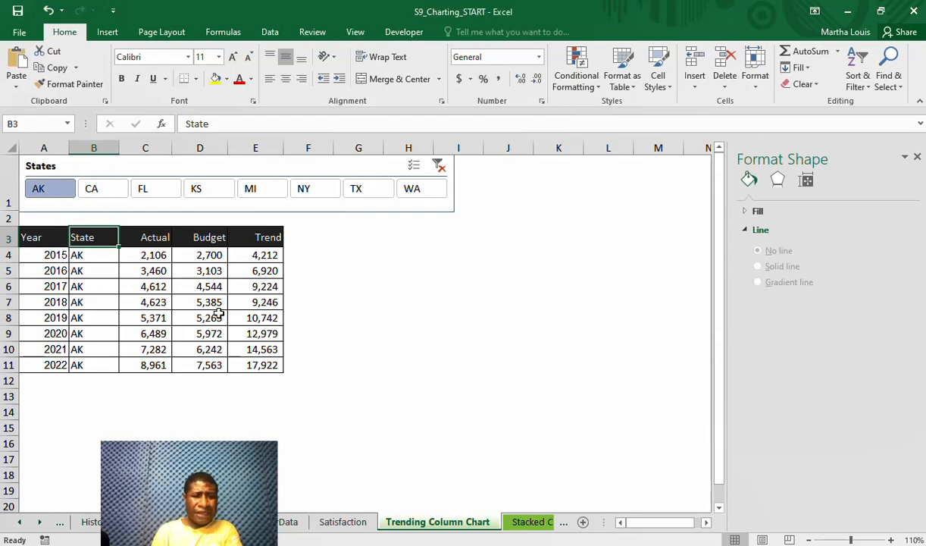
Examine the Trend column formulas for 2015 through 2020 in the Trending Column Chart sheet
{"action": "left_click", "coordinate": [266, 260]}
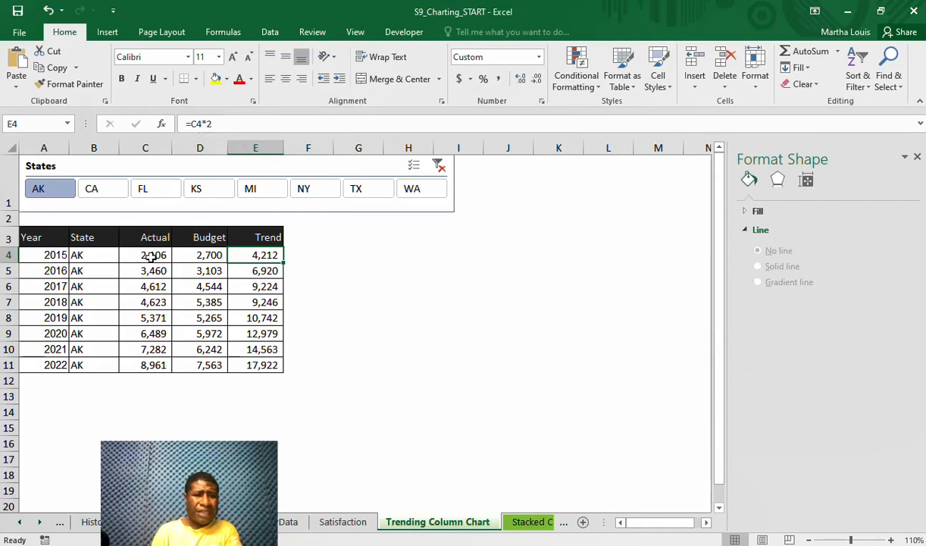
{"action": "left_click", "coordinate": [257, 272]}
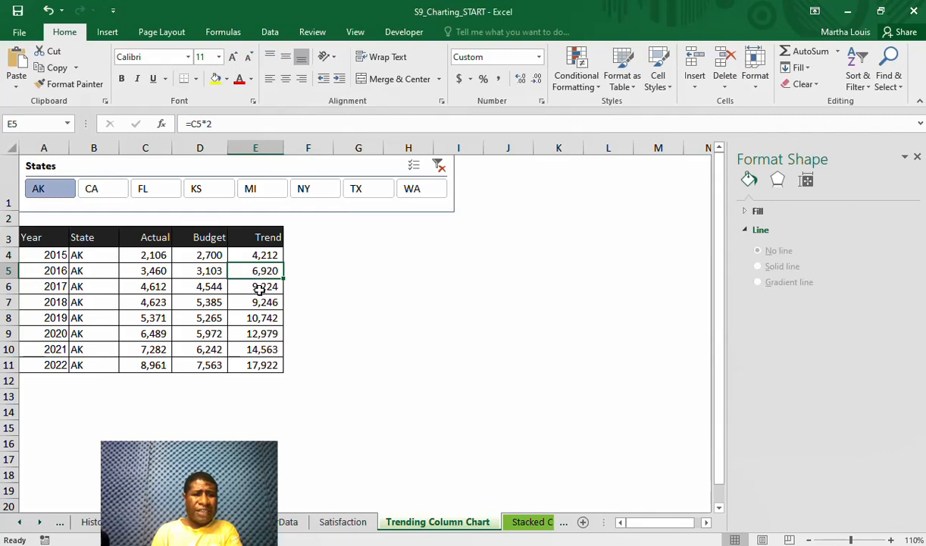
{"action": "left_click", "coordinate": [259, 288]}
{"action": "left_click", "coordinate": [260, 304]}
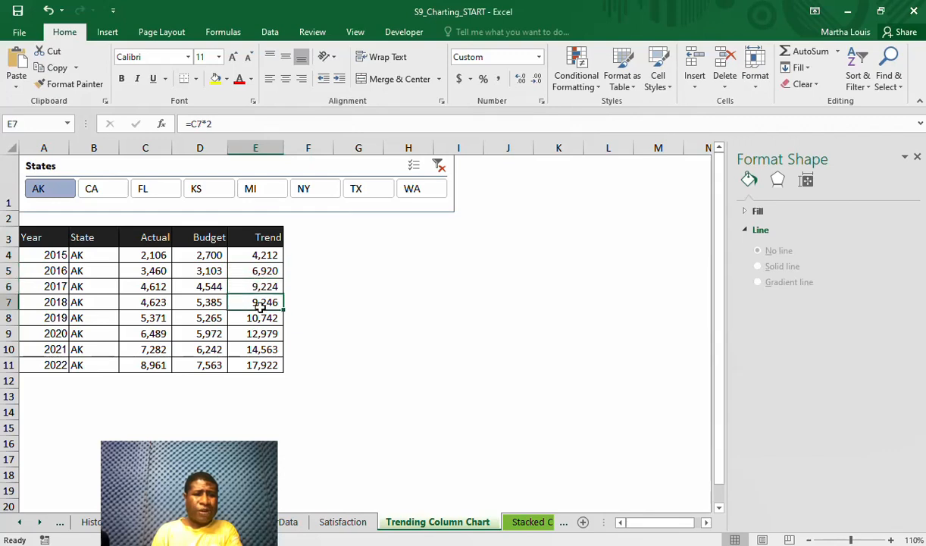
{"action": "left_click", "coordinate": [260, 318]}
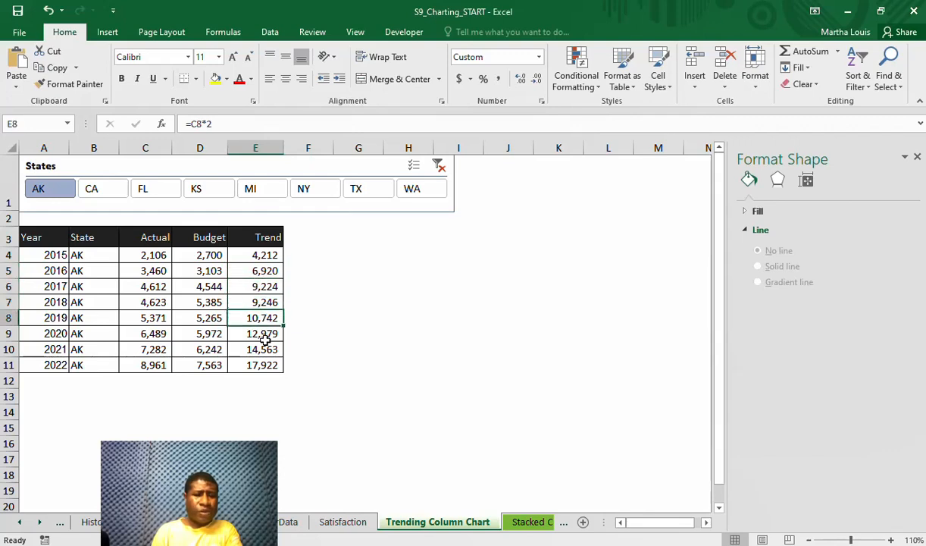
{"action": "left_click", "coordinate": [265, 336]}
{"action": "left_click", "coordinate": [388, 323]}
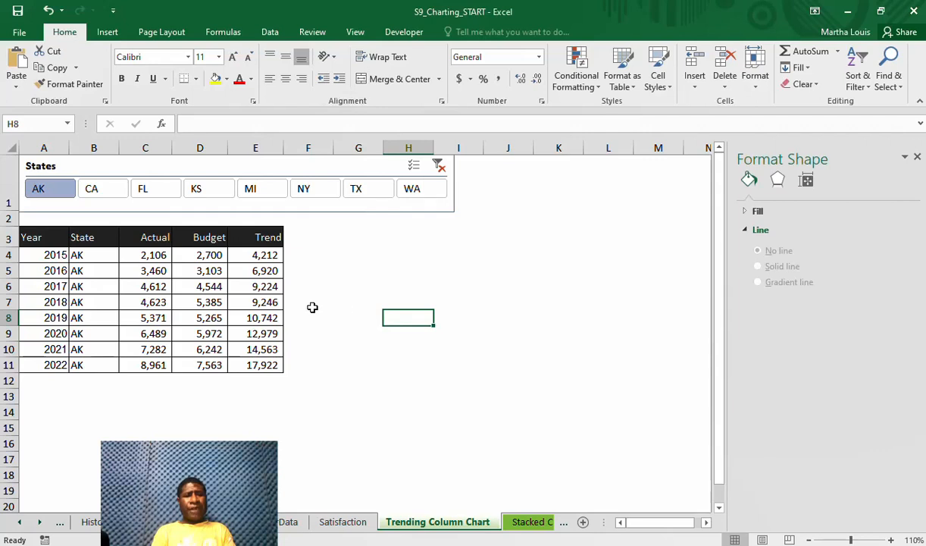
Insert a Clustered Column chart from the Actual, Budget and Trend data in C3:E11 and place it beside the table
{"action": "left_click_drag", "start_coordinate": [145, 239], "coordinate": [253, 362]}
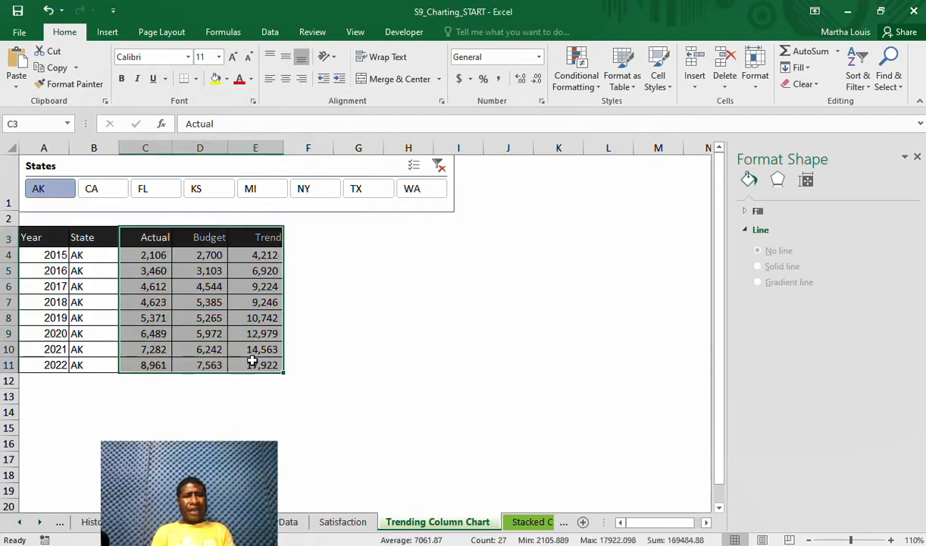
{"action": "left_click", "coordinate": [115, 37]}
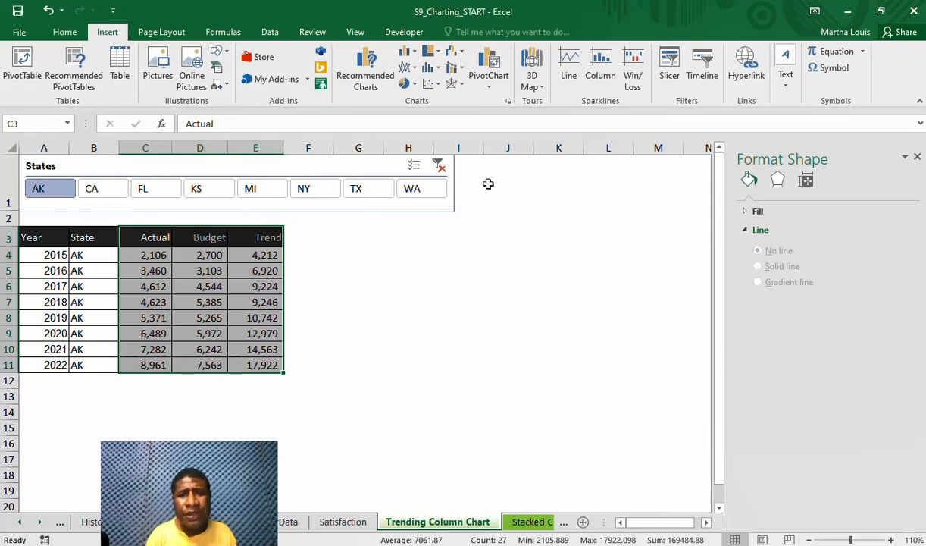
{"action": "left_click", "coordinate": [361, 75]}
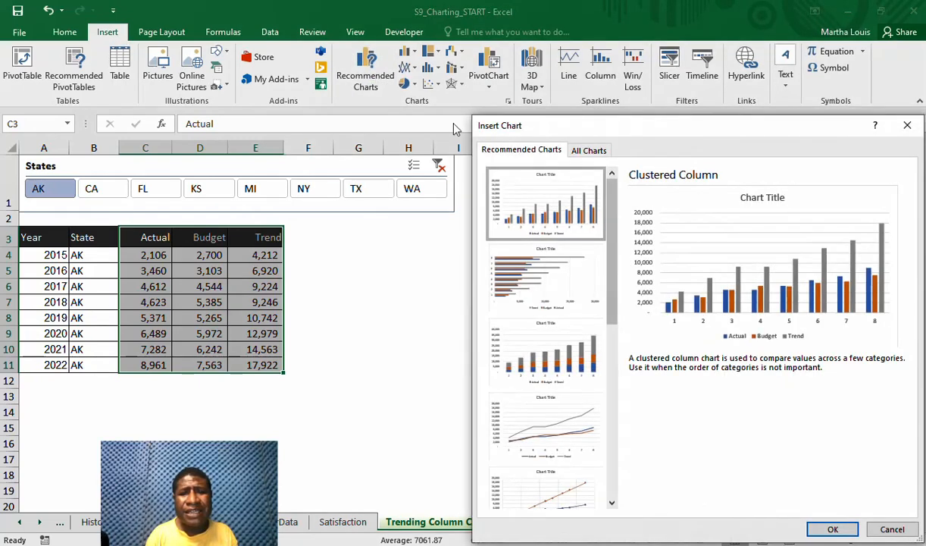
{"action": "double_click", "coordinate": [595, 198]}
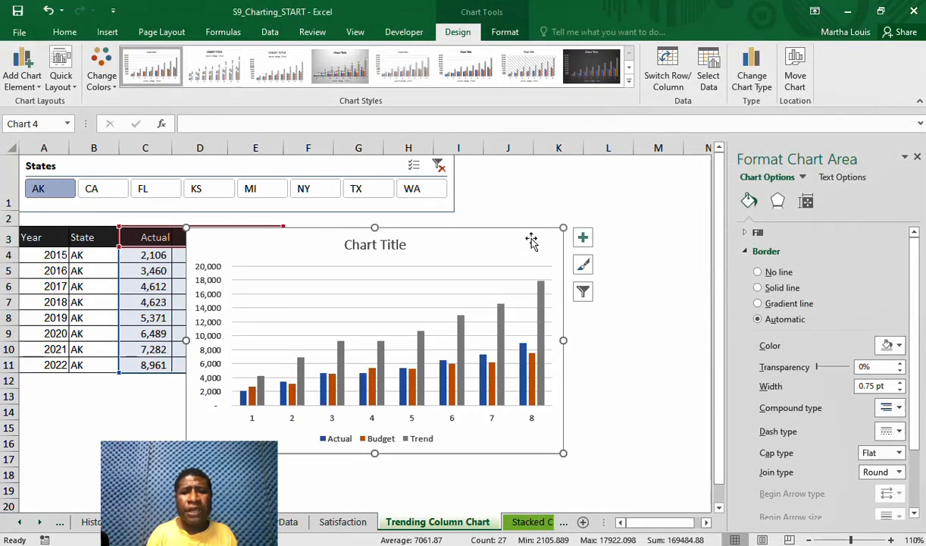
{"action": "left_click_drag", "start_coordinate": [533, 240], "coordinate": [653, 232]}
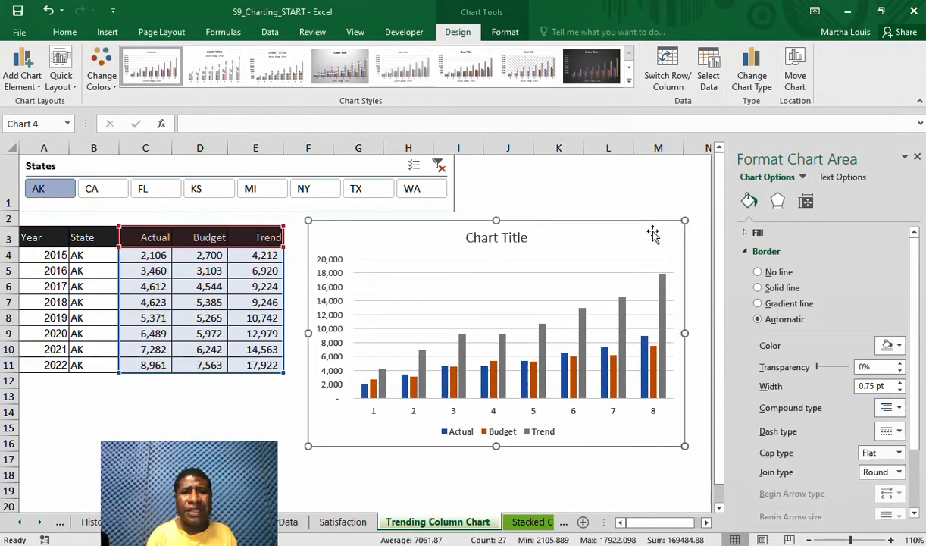
Delete the title and the major horizontal gridlines from the clustered column chart
{"action": "left_click", "coordinate": [507, 238]}
{"action": "key", "text": "Delete"}
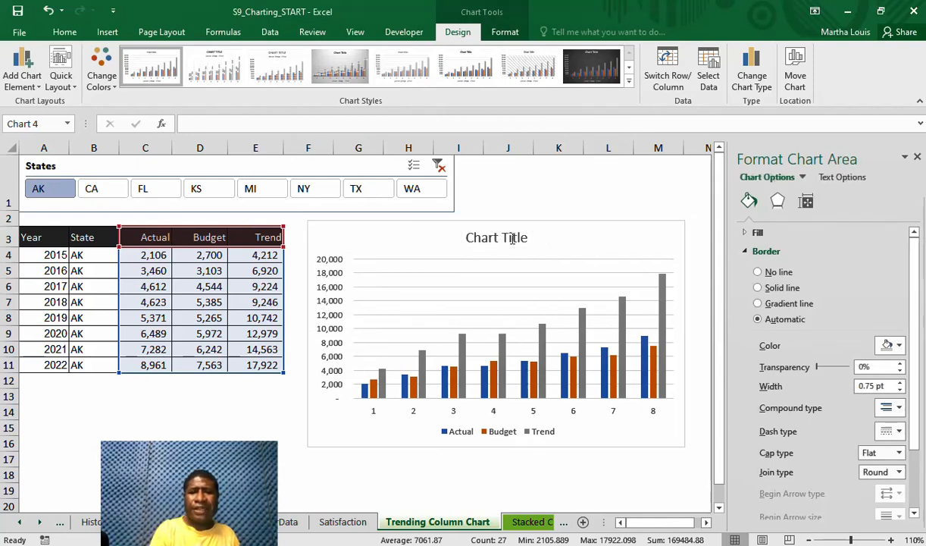
{"action": "left_click", "coordinate": [514, 248]}
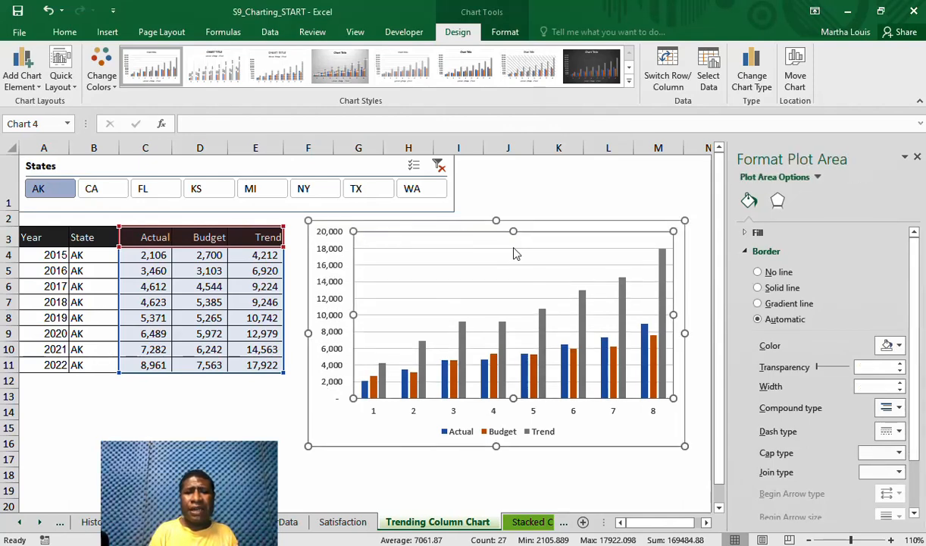
{"action": "left_click", "coordinate": [515, 248]}
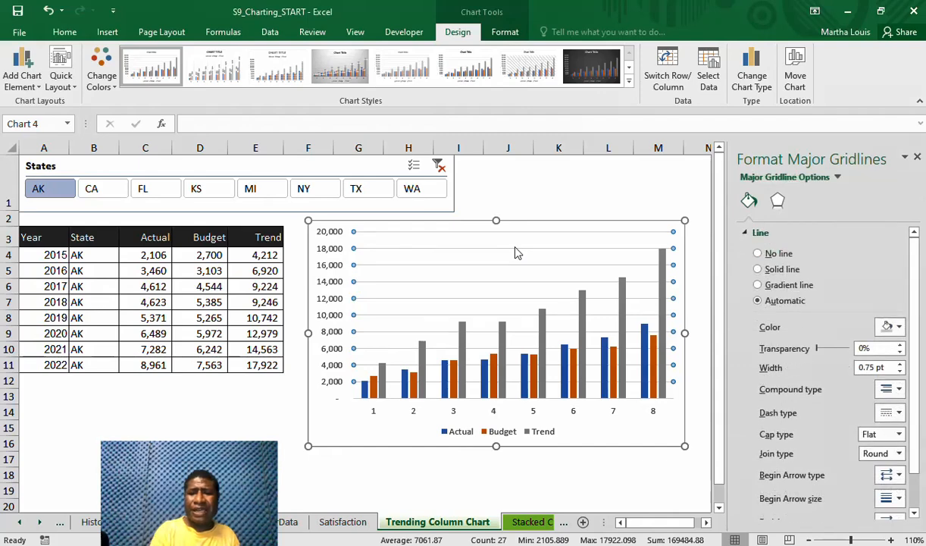
{"action": "key", "text": "Escape"}
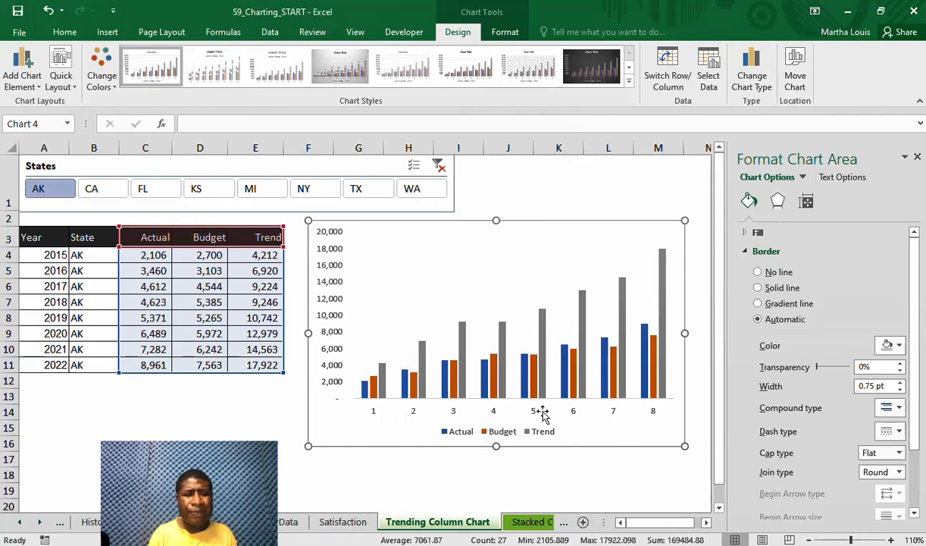
Nudge the chart slightly down and set its horizontal axis labels to the years in A4:A11
{"action": "left_click_drag", "start_coordinate": [647, 438], "coordinate": [647, 446]}
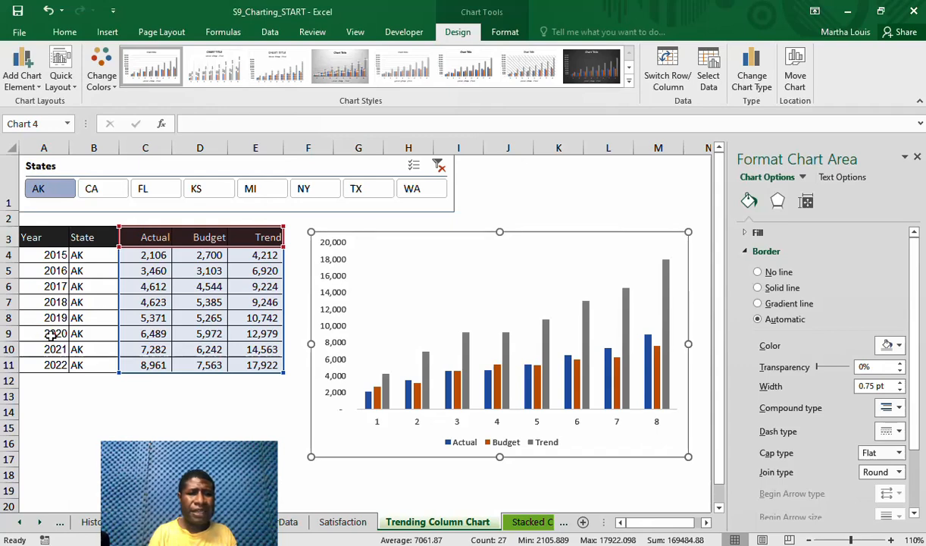
{"action": "left_click", "coordinate": [711, 79]}
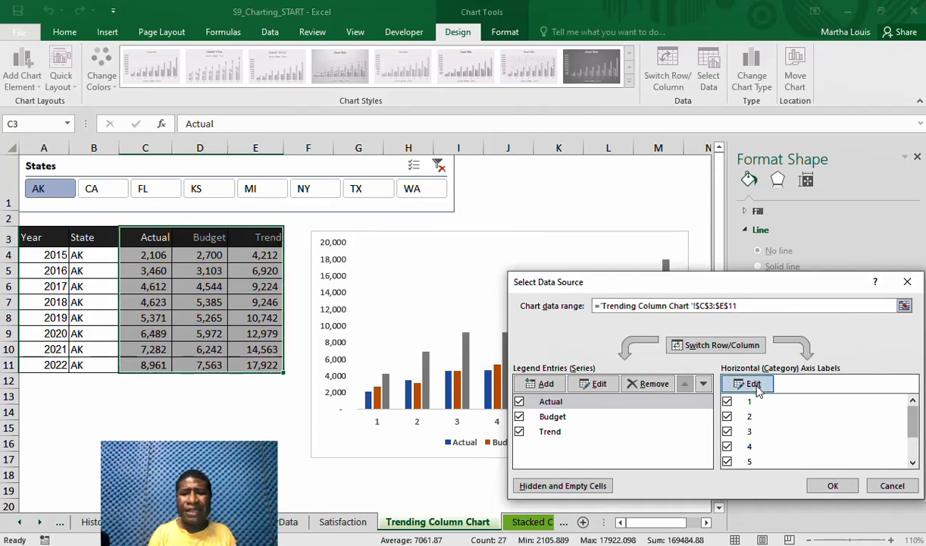
{"action": "left_click", "coordinate": [760, 385]}
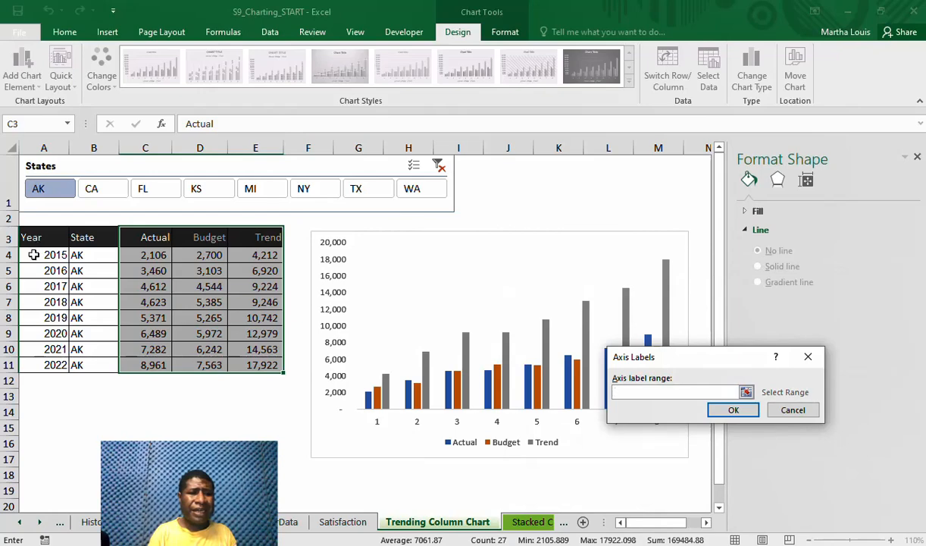
{"action": "left_click_drag", "start_coordinate": [37, 255], "coordinate": [45, 364]}
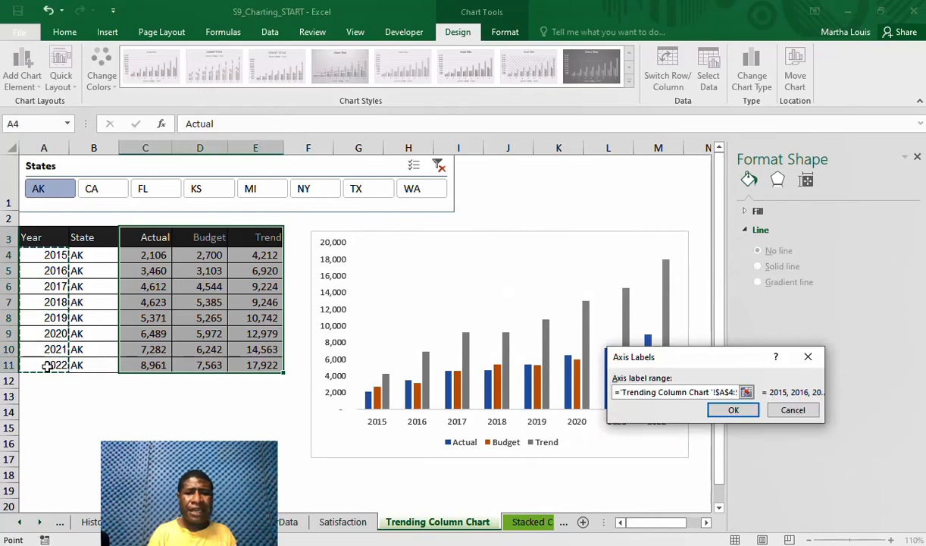
{"action": "left_click", "coordinate": [734, 411]}
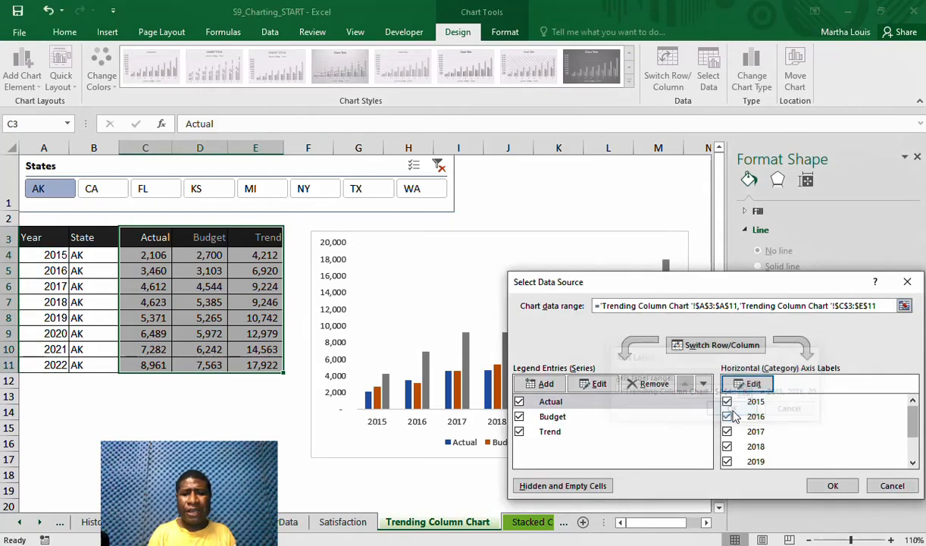
{"action": "left_click", "coordinate": [823, 485]}
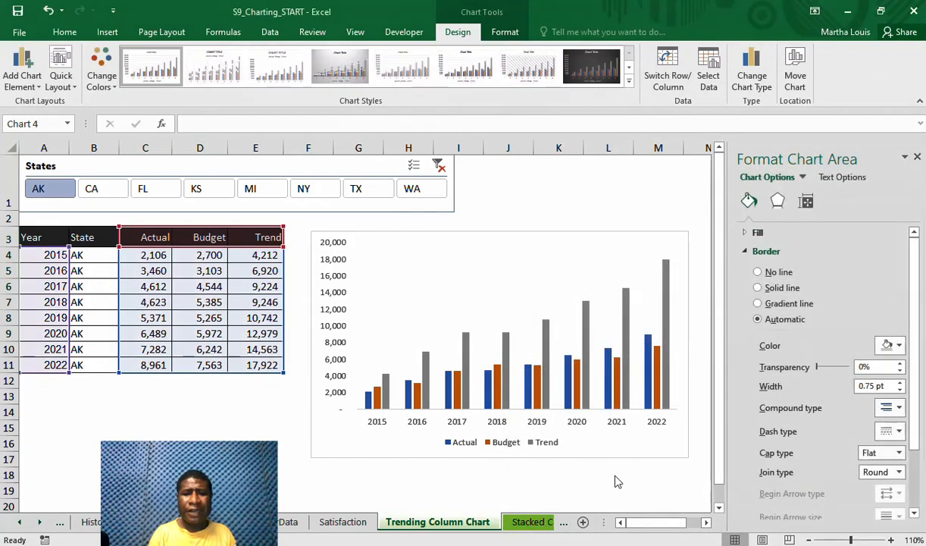
Shift the chart slightly closer to the table and move its legend from below the axis to the top of the chart
{"action": "left_click_drag", "start_coordinate": [586, 455], "coordinate": [570, 459]}
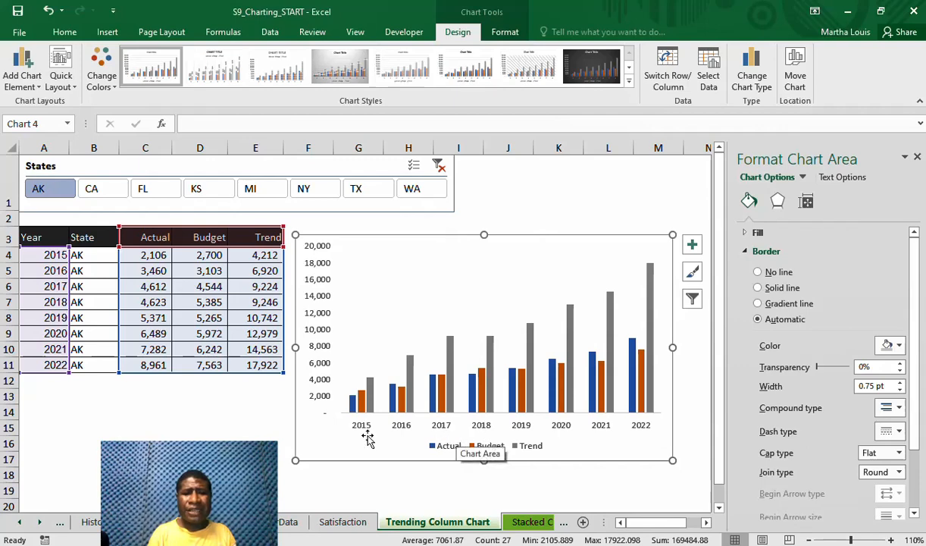
{"action": "left_click", "coordinate": [512, 451]}
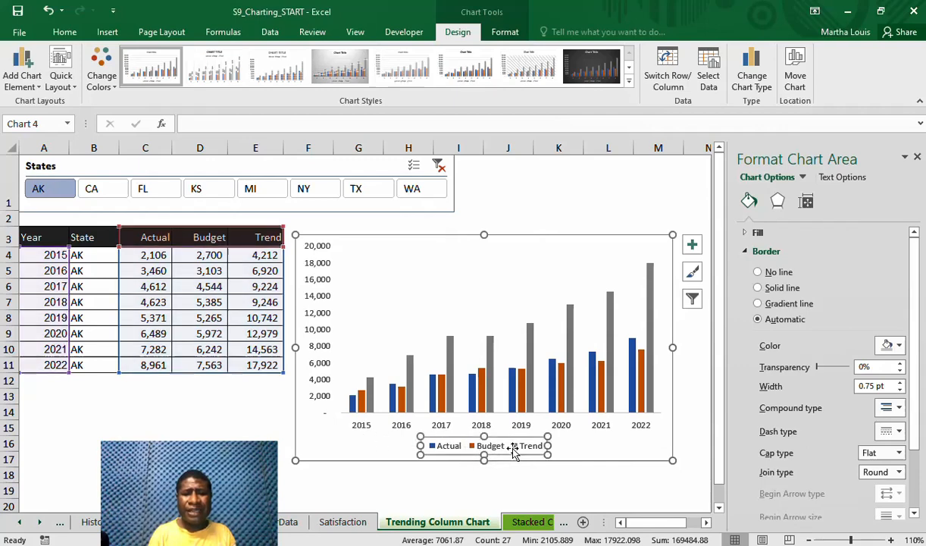
{"action": "left_click_drag", "start_coordinate": [511, 436], "coordinate": [520, 246]}
Shrink the plot area so its upper edge sits below the legend, and enlarge the chart slightly at its lower-left corner
{"action": "left_click", "coordinate": [523, 292]}
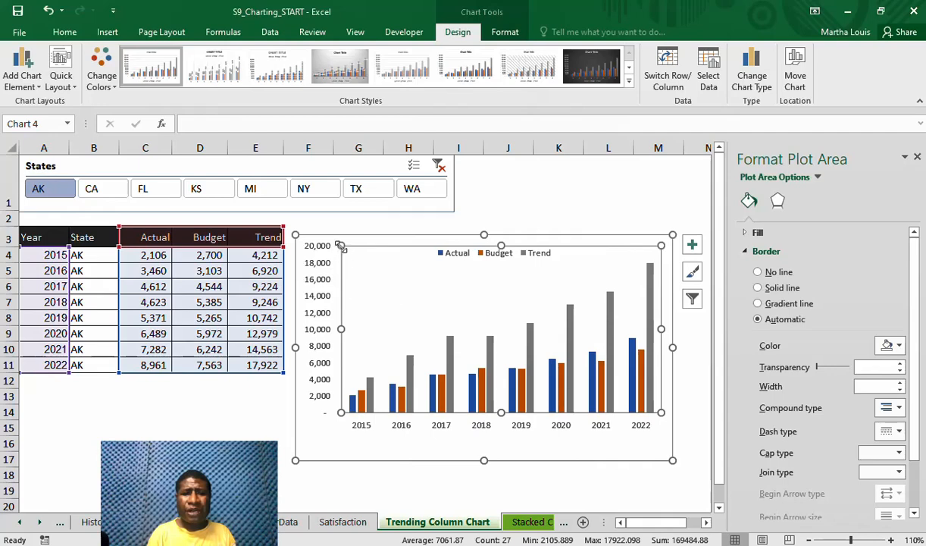
{"action": "left_click_drag", "start_coordinate": [341, 246], "coordinate": [344, 263]}
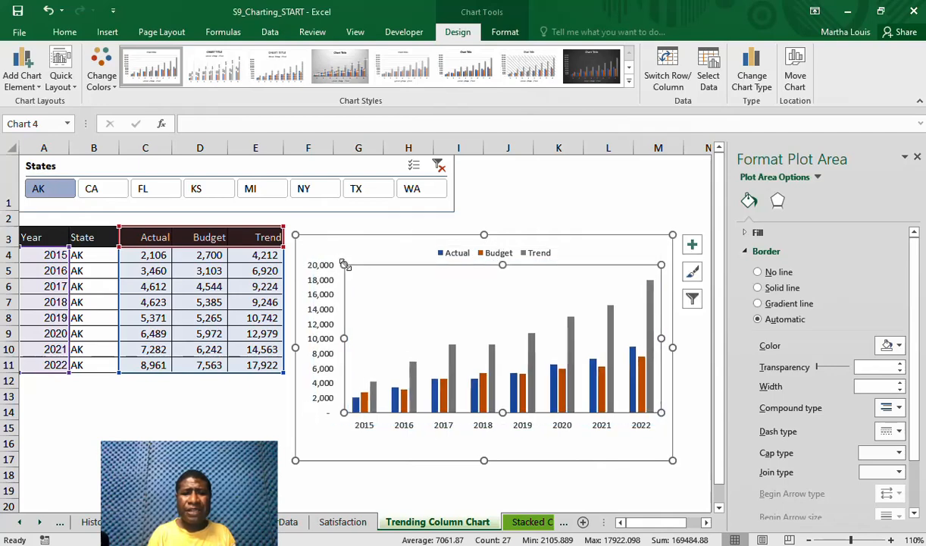
{"action": "left_click", "coordinate": [295, 464]}
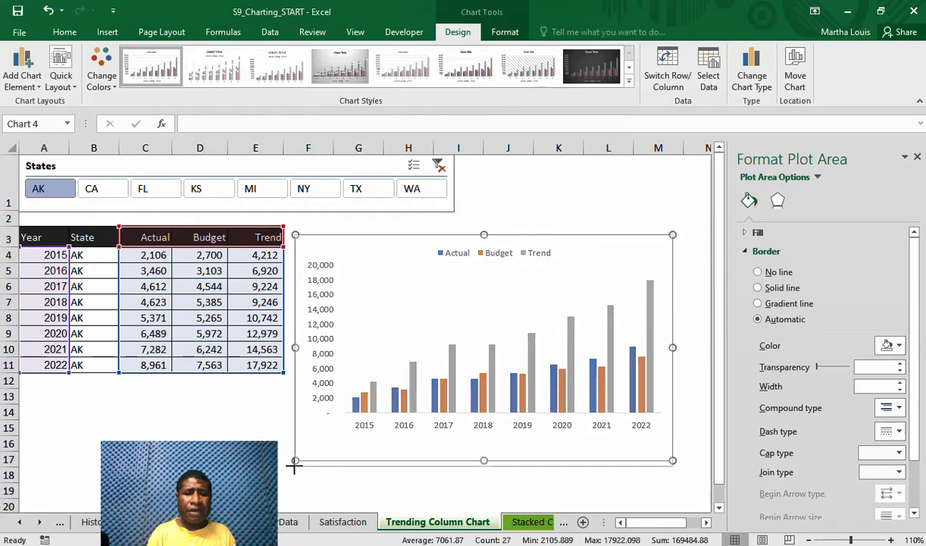
{"action": "left_click_drag", "start_coordinate": [295, 466], "coordinate": [293, 465]}
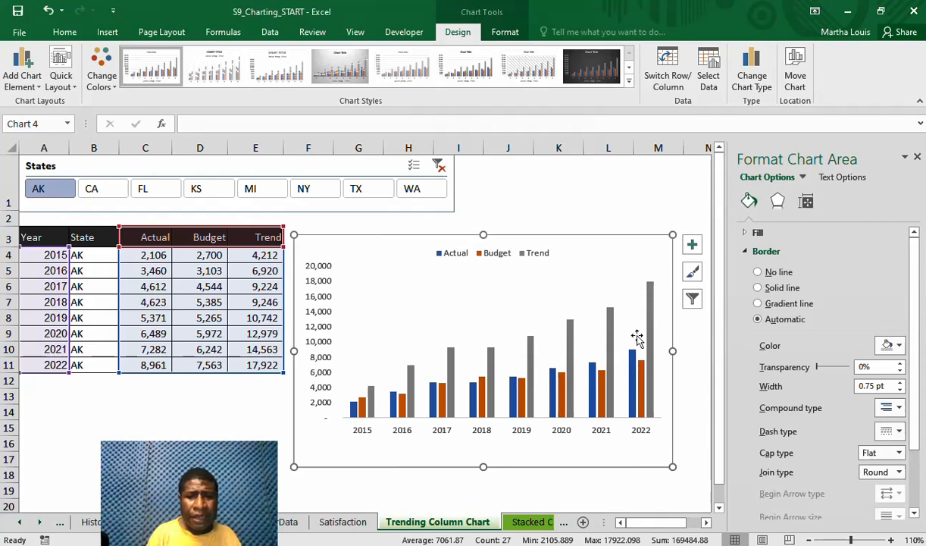
Change the Trend series to a Line chart type, keeping Actual and Budget as clustered columns
{"action": "left_click", "coordinate": [611, 319]}
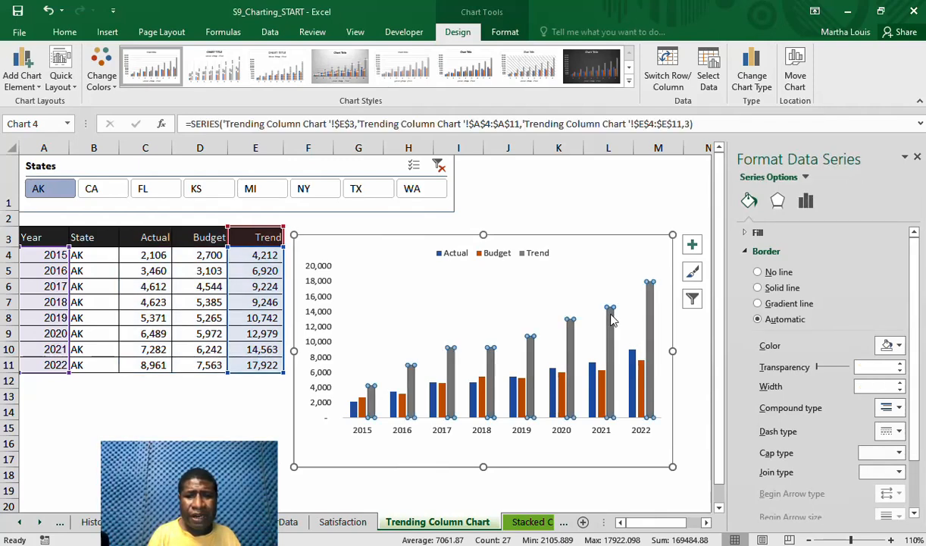
{"action": "right_click", "coordinate": [613, 319]}
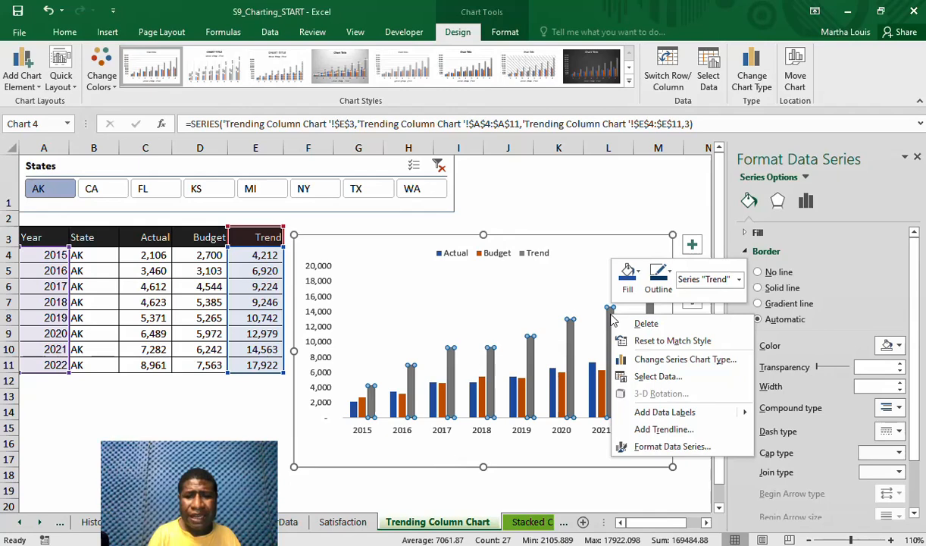
{"action": "left_click", "coordinate": [666, 361]}
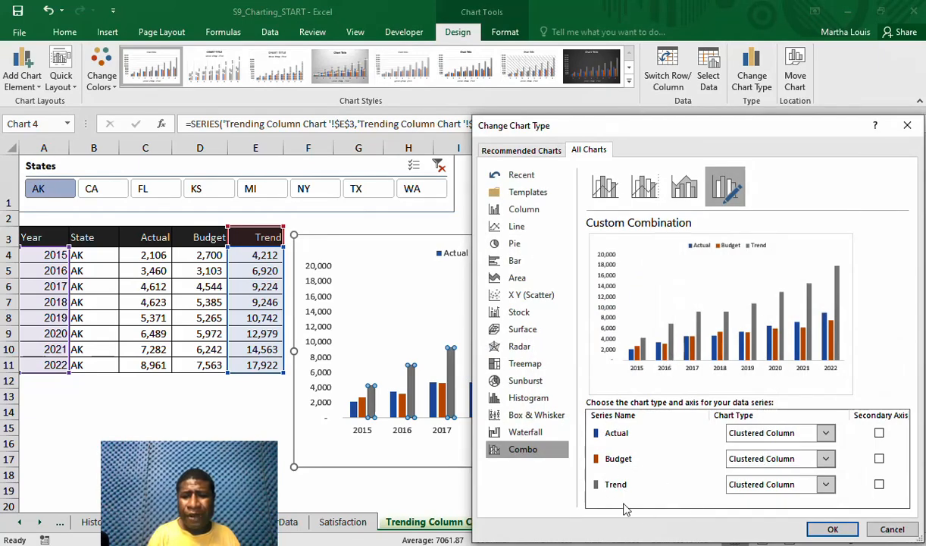
{"action": "left_click", "coordinate": [822, 485]}
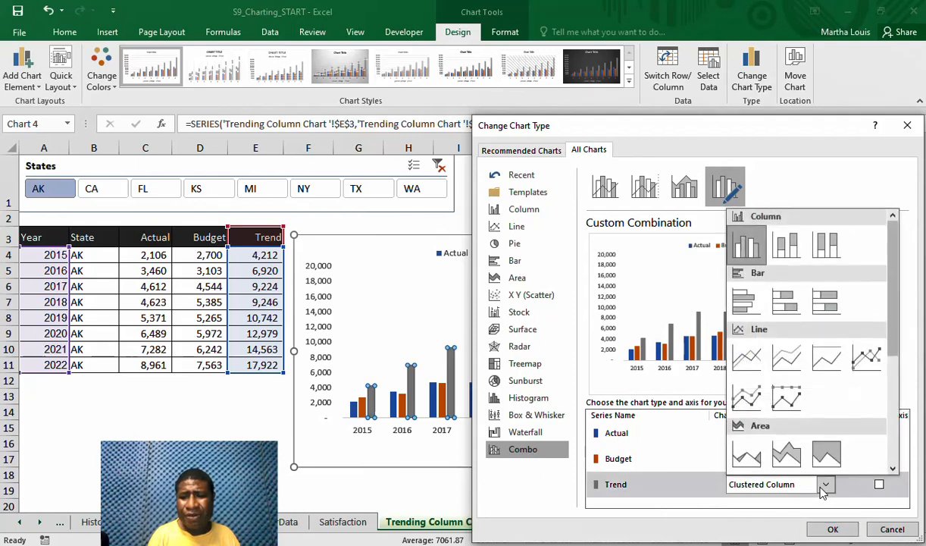
{"action": "left_click", "coordinate": [746, 367]}
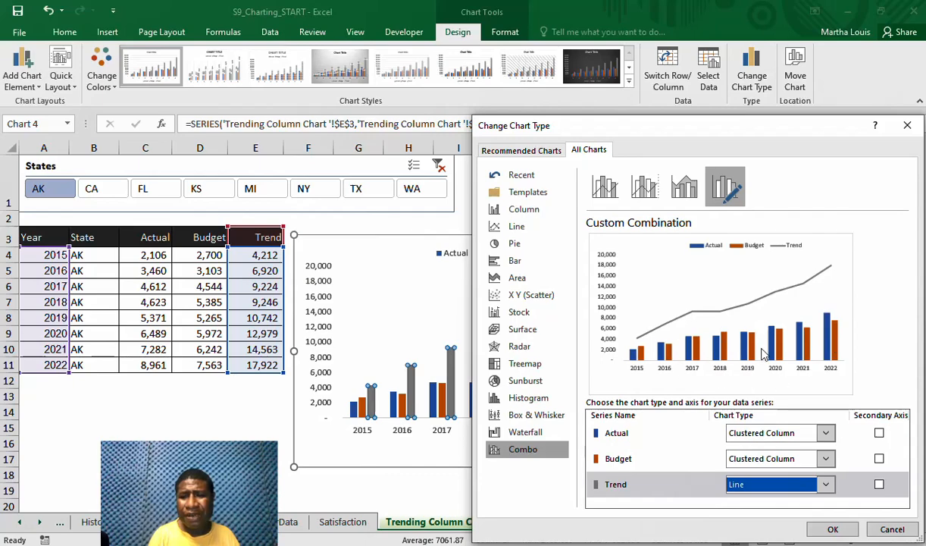
{"action": "left_click", "coordinate": [831, 531]}
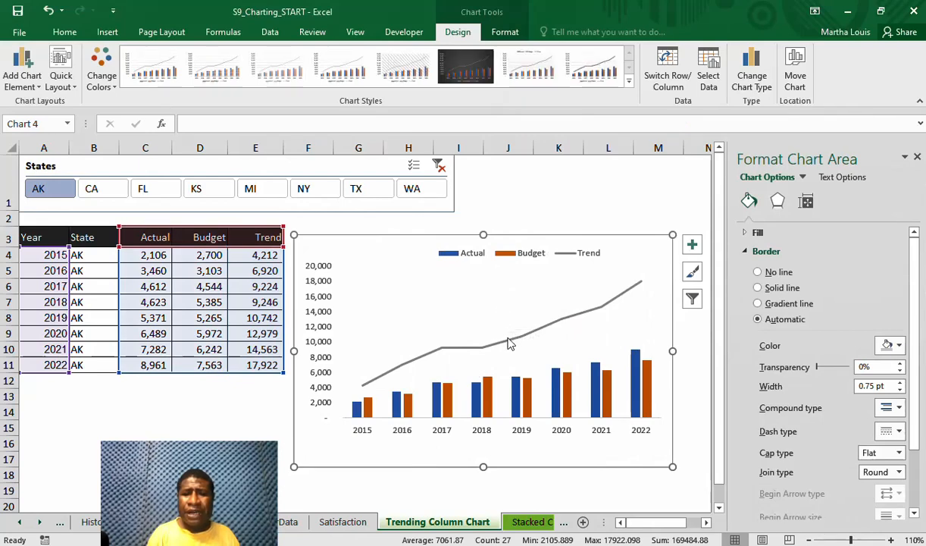
Format the Trend line in the standard Dark Blue colour with a dashed line style
{"action": "left_click", "coordinate": [510, 344]}
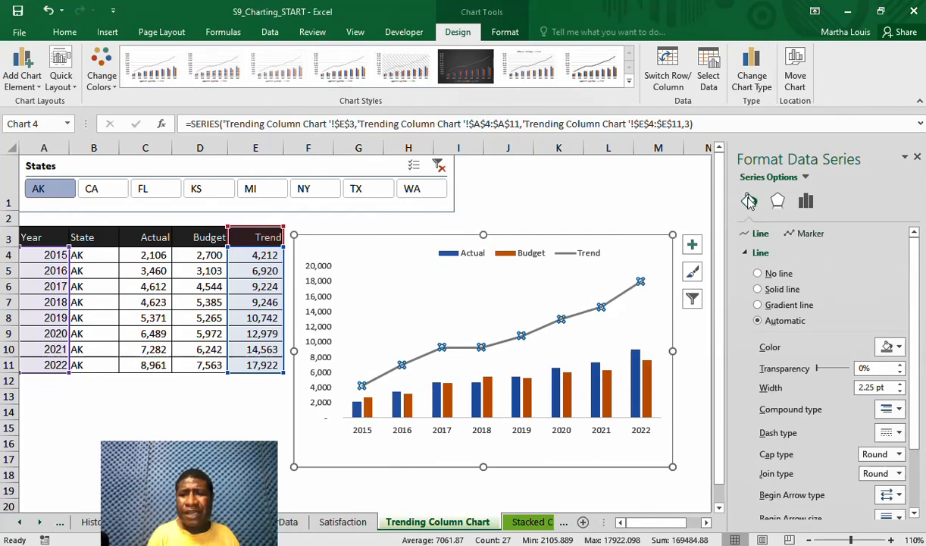
{"action": "left_click", "coordinate": [900, 347]}
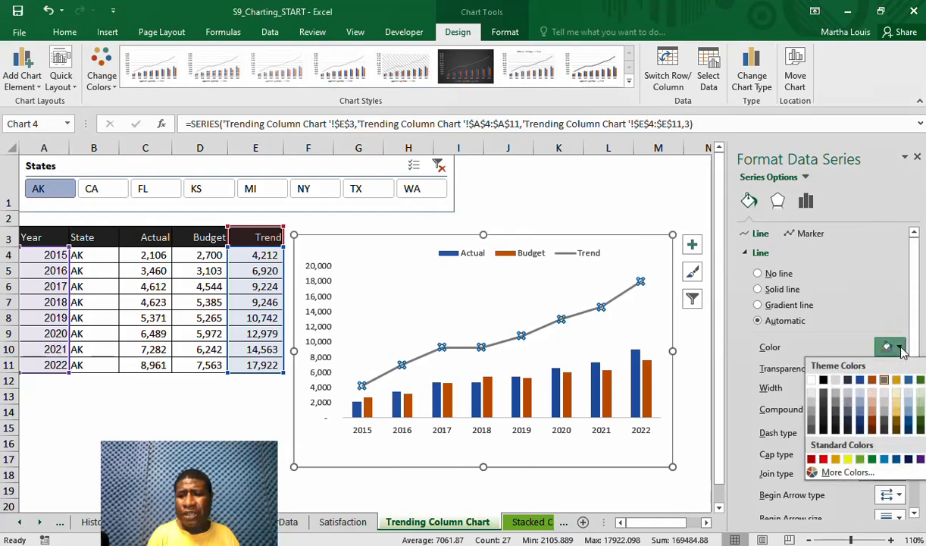
{"action": "left_click", "coordinate": [909, 460]}
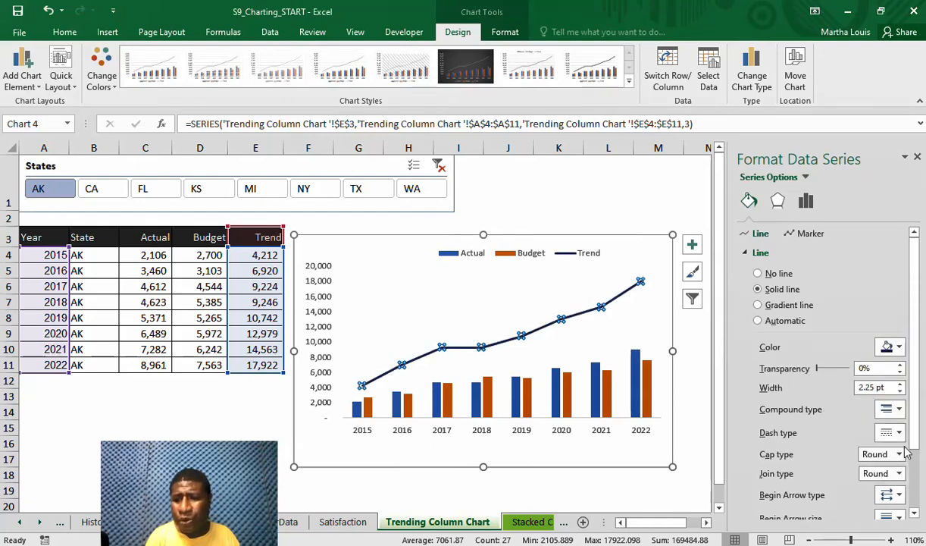
{"action": "left_click", "coordinate": [900, 434]}
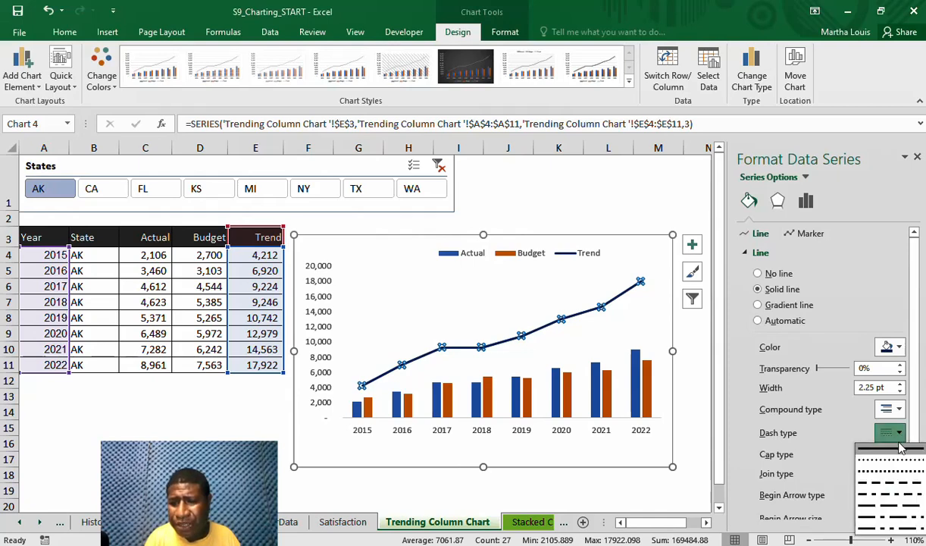
{"action": "left_click", "coordinate": [896, 486]}
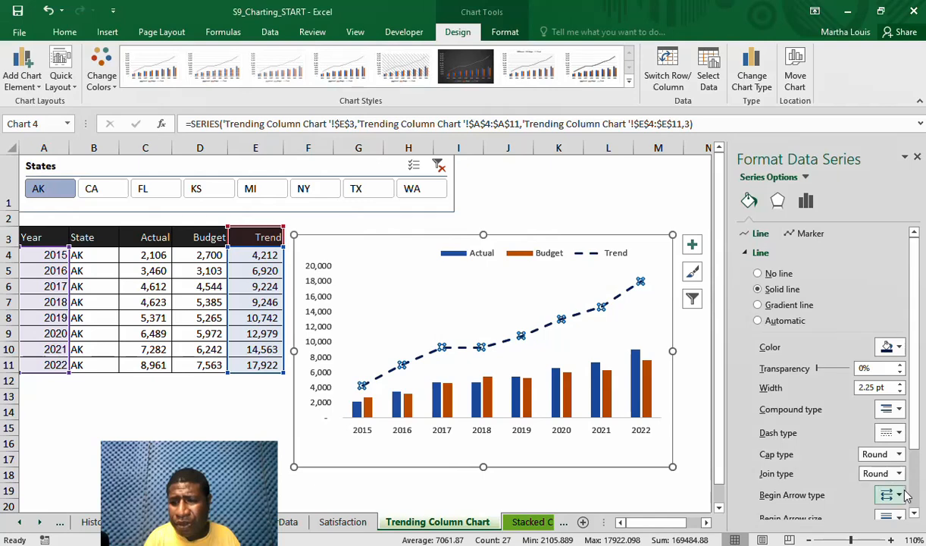
Give the Trend line a Stealth Arrow end arrowhead and turn on the smoothed line option
{"action": "left_click", "coordinate": [915, 515]}
{"action": "left_click", "coordinate": [914, 515]}
{"action": "left_click", "coordinate": [915, 515]}
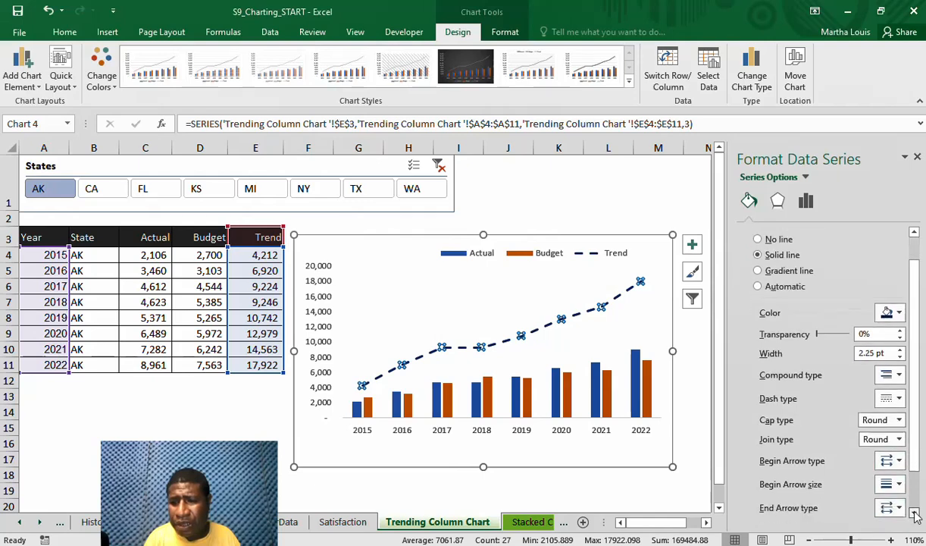
{"action": "left_click", "coordinate": [915, 514]}
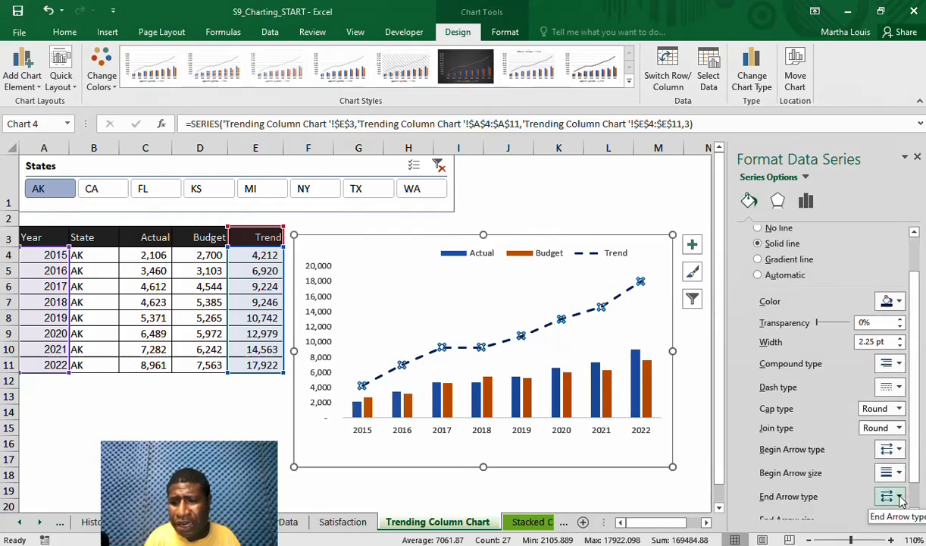
{"action": "left_click", "coordinate": [891, 496]}
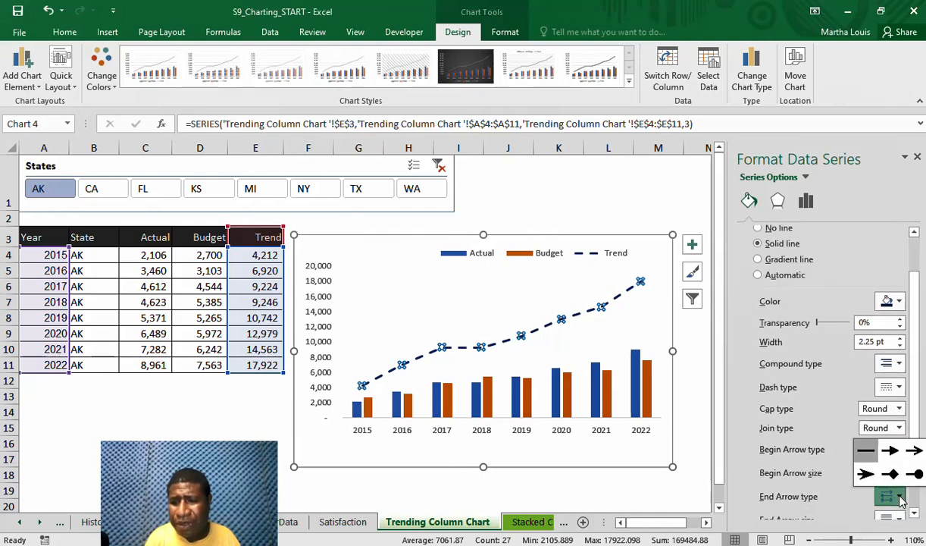
{"action": "left_click", "coordinate": [867, 474]}
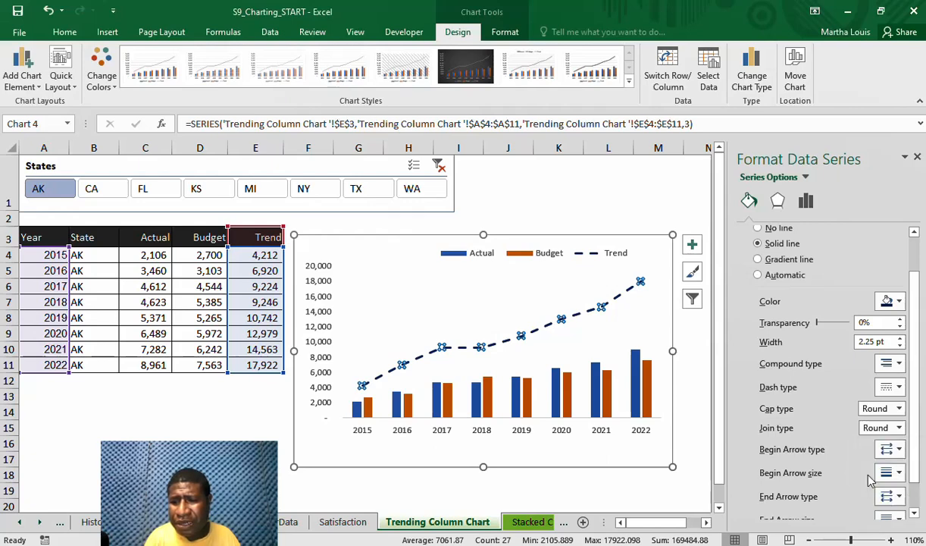
{"action": "left_click", "coordinate": [914, 513]}
{"action": "left_click", "coordinate": [914, 513]}
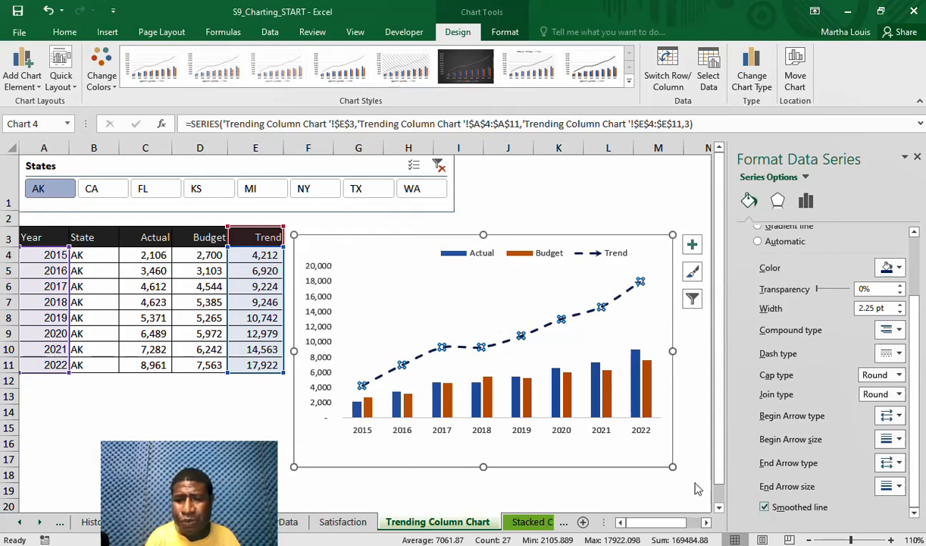
{"action": "left_click", "coordinate": [584, 454]}
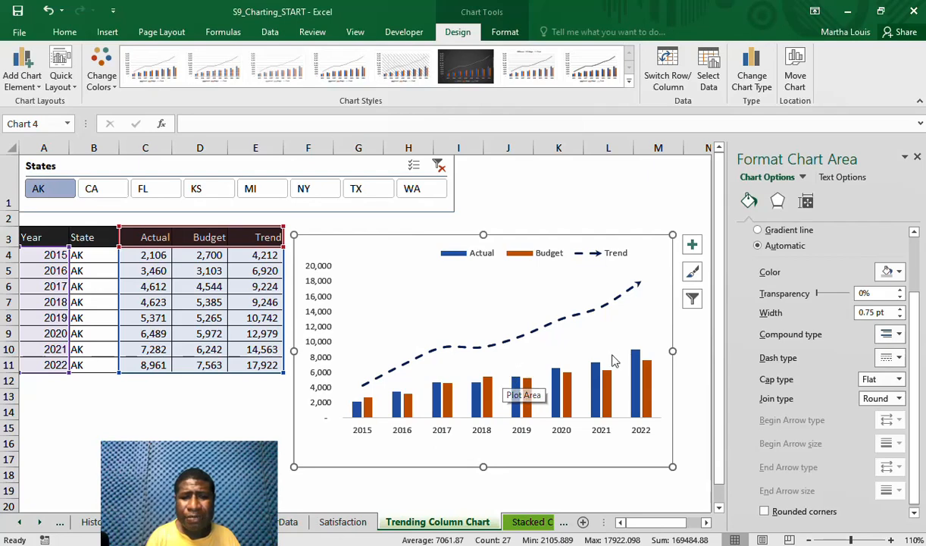
Plot the Budget column series on the secondary axis
{"action": "mouse_move", "coordinate": [639, 365]}
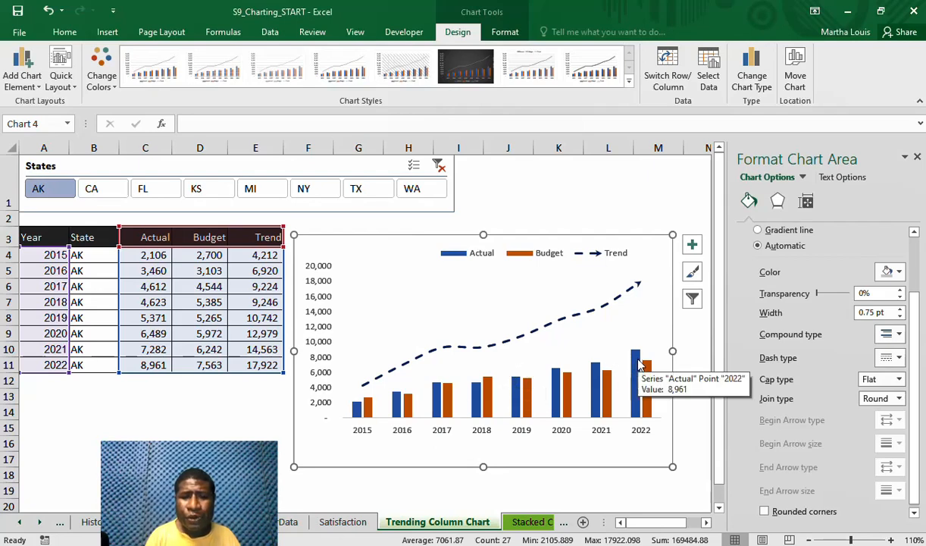
{"action": "left_click", "coordinate": [598, 375]}
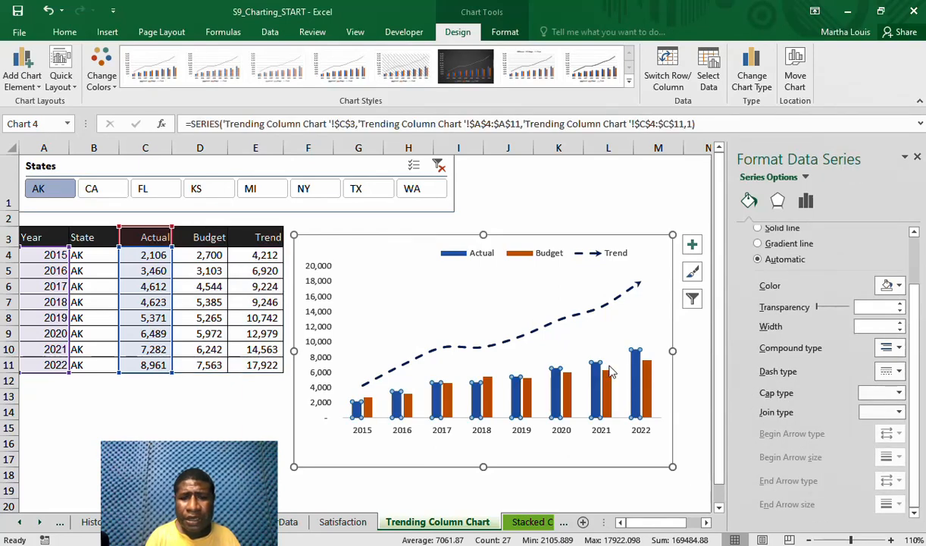
{"action": "left_click", "coordinate": [607, 381]}
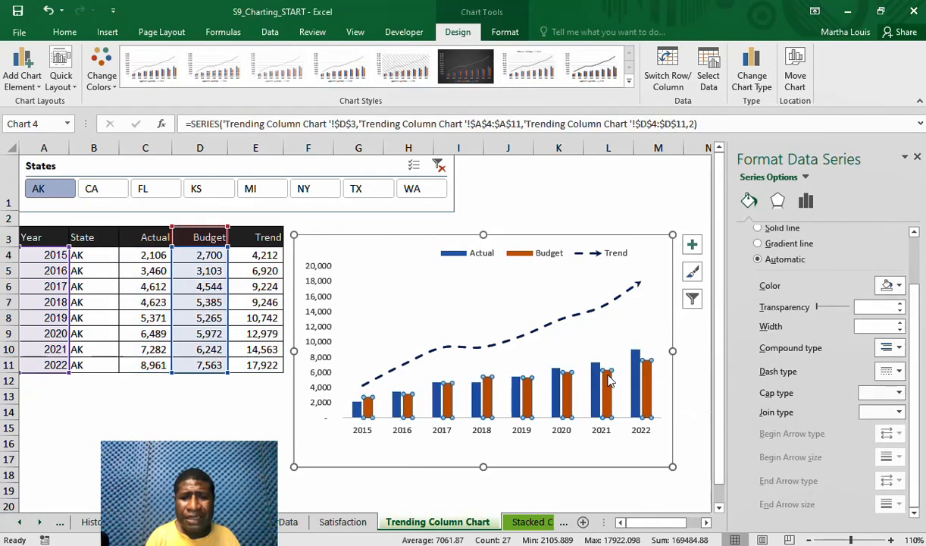
{"action": "right_click", "coordinate": [609, 381]}
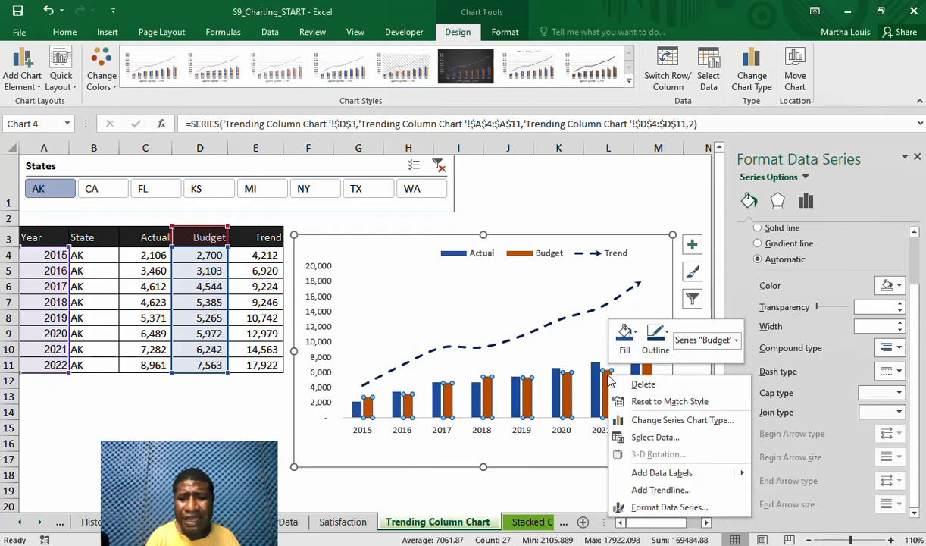
{"action": "left_click", "coordinate": [661, 507]}
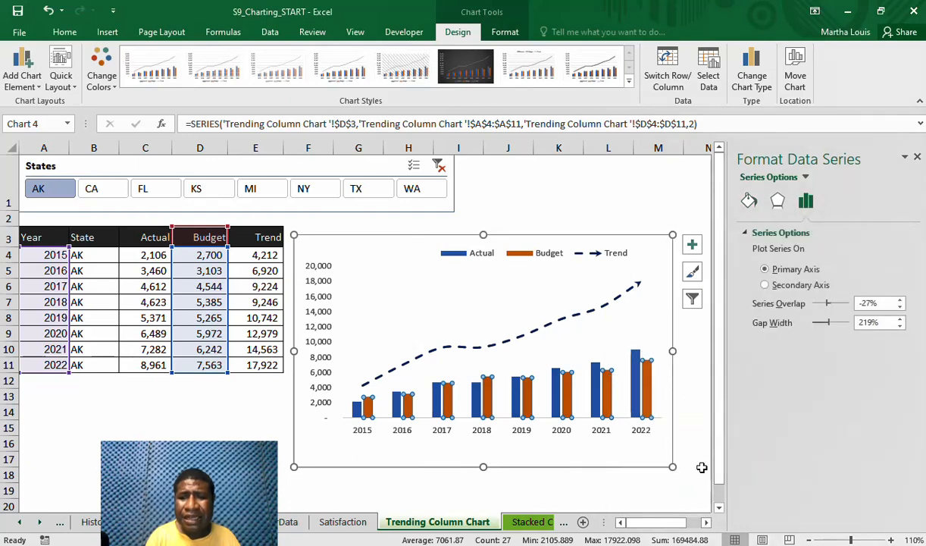
{"action": "left_click", "coordinate": [768, 287]}
Set the Budget series' gap width to 60%
{"action": "left_click", "coordinate": [868, 323]}
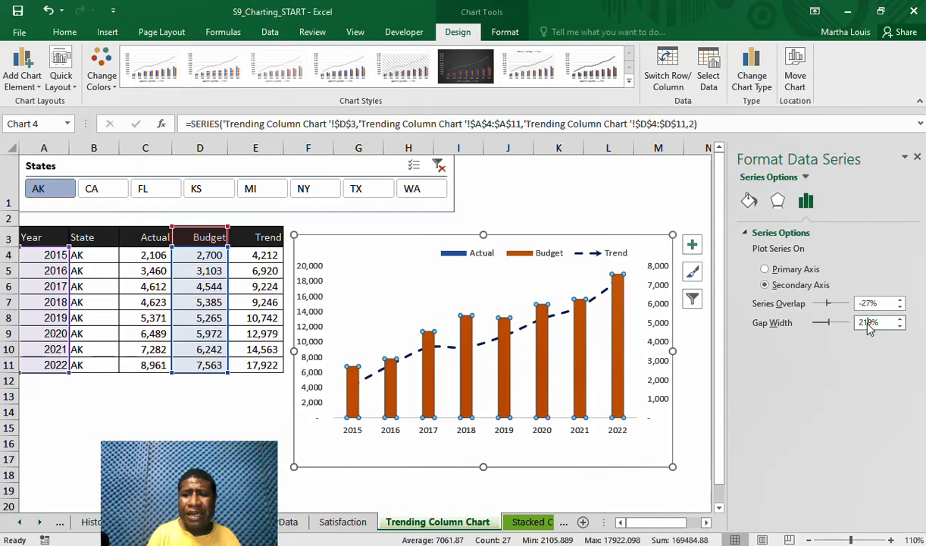
{"action": "key", "text": "BackSpace"}
{"action": "key", "text": "BackSpace"}
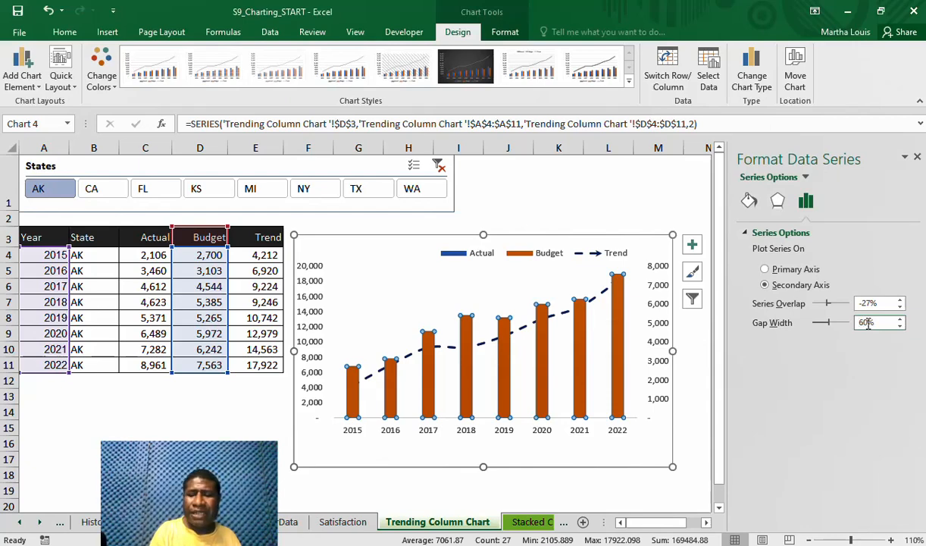
{"action": "type", "text": "60"}
{"action": "key", "text": "Return"}
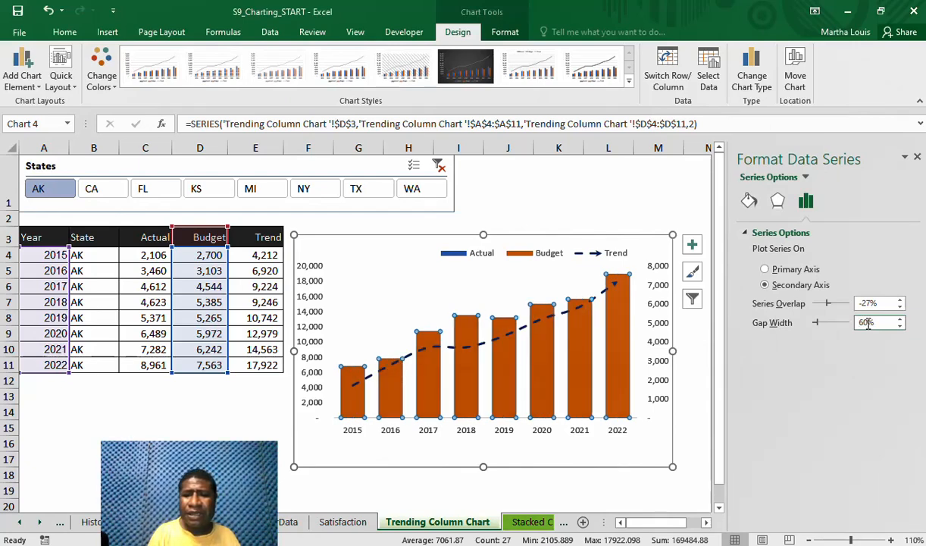
Delete the secondary vertical axis from the chart so the Budget columns share the primary scale
{"action": "left_click", "coordinate": [665, 449]}
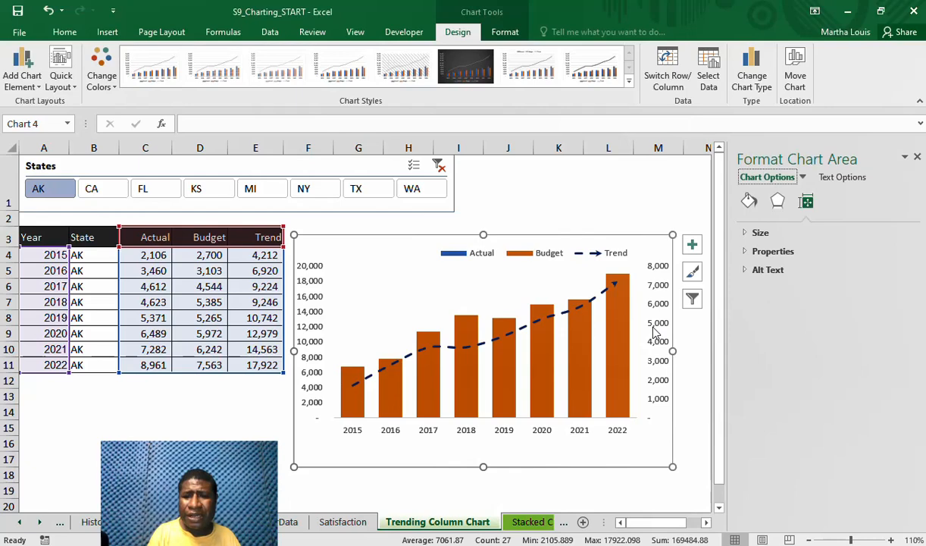
{"action": "left_click", "coordinate": [656, 332]}
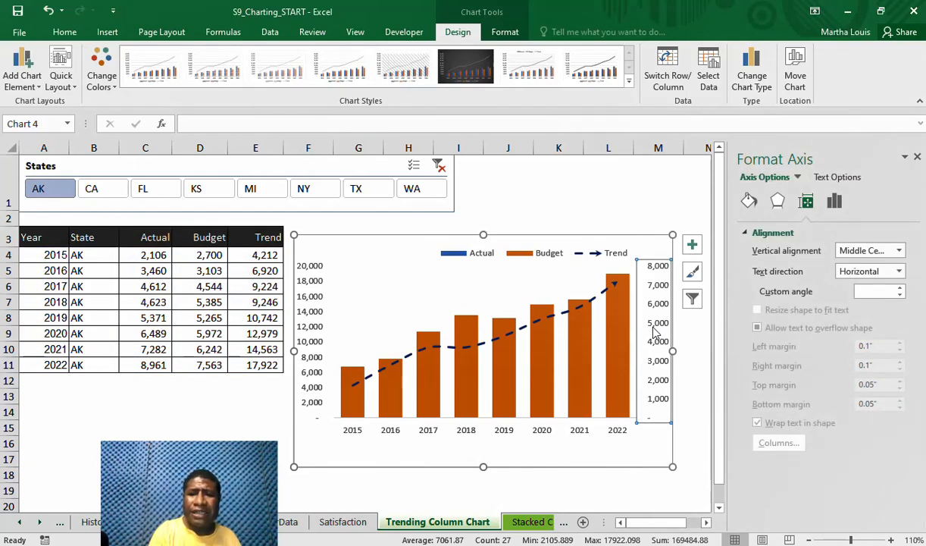
{"action": "key", "text": "Delete"}
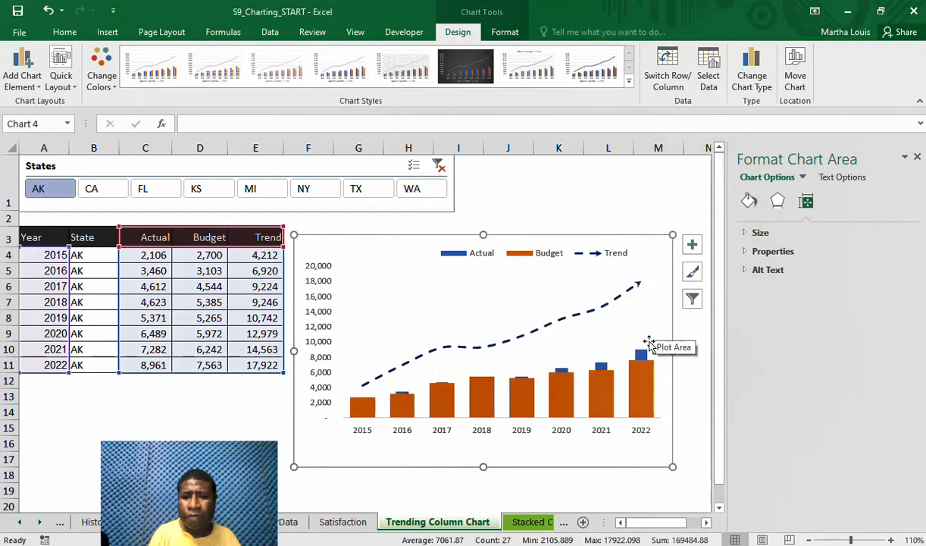
Set the Actual series' gap width to 15% so its columns frame the Budget columns
{"action": "mouse_move", "coordinate": [641, 355]}
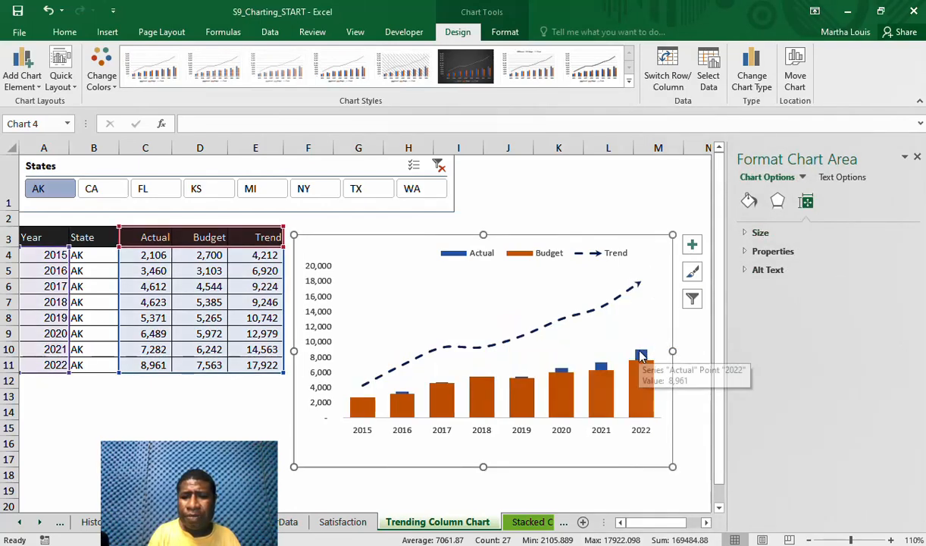
{"action": "left_click", "coordinate": [641, 356]}
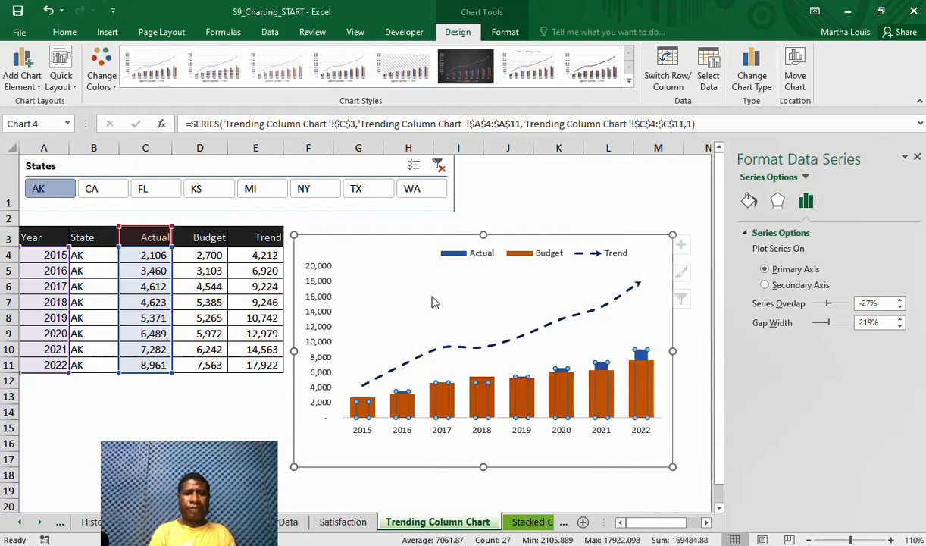
{"action": "key", "text": "ctrl+shift+Escape"}
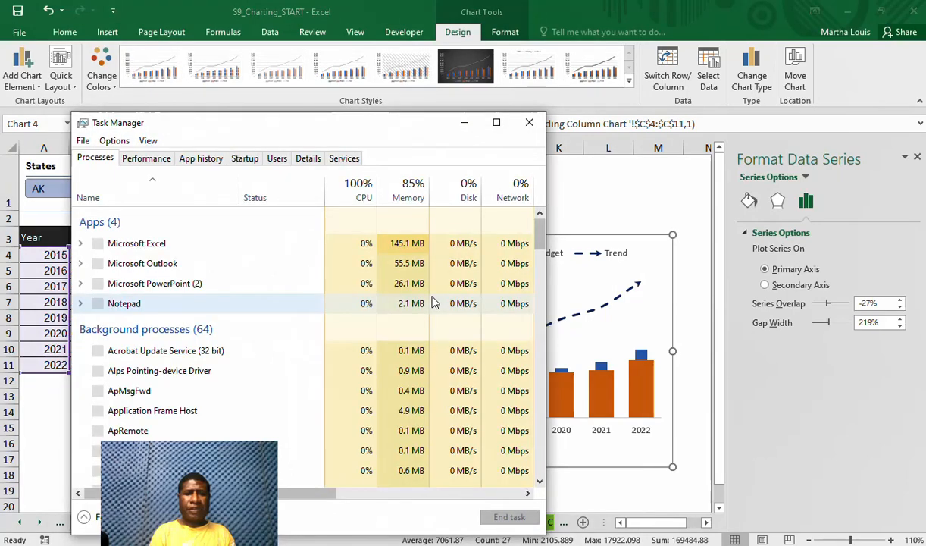
{"action": "left_click", "coordinate": [530, 124]}
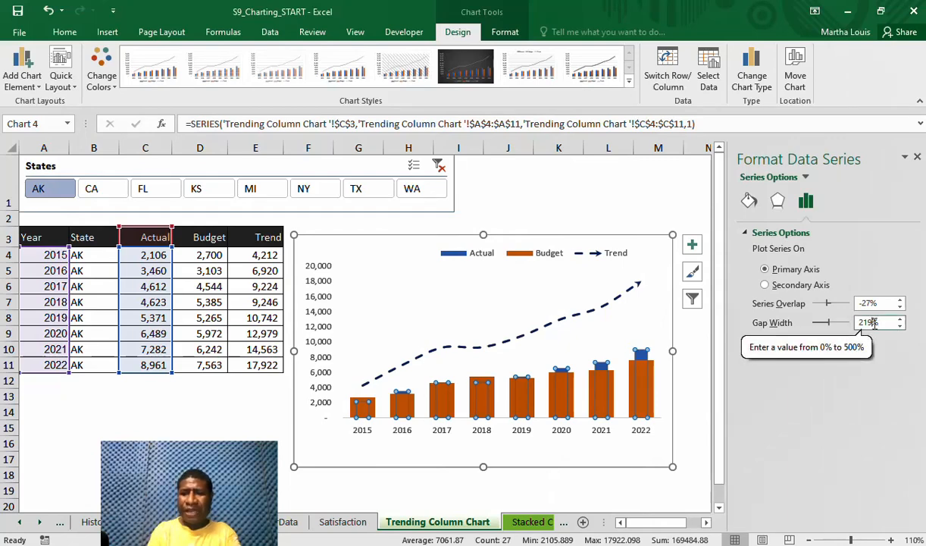
{"action": "left_click", "coordinate": [874, 323]}
{"action": "key", "text": "BackSpace"}
{"action": "key", "text": "BackSpace"}
{"action": "key", "text": "BackSpace"}
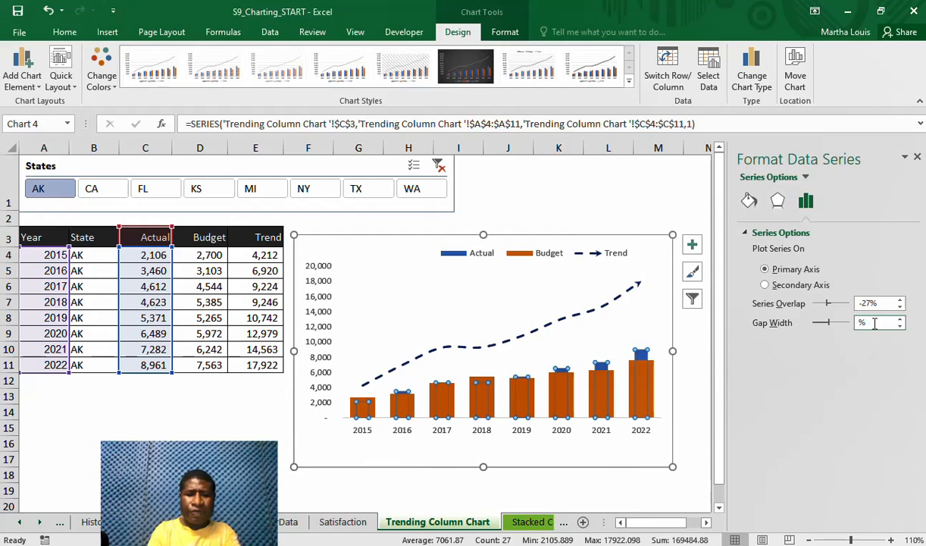
{"action": "type", "text": "15"}
{"action": "key", "text": "Return"}
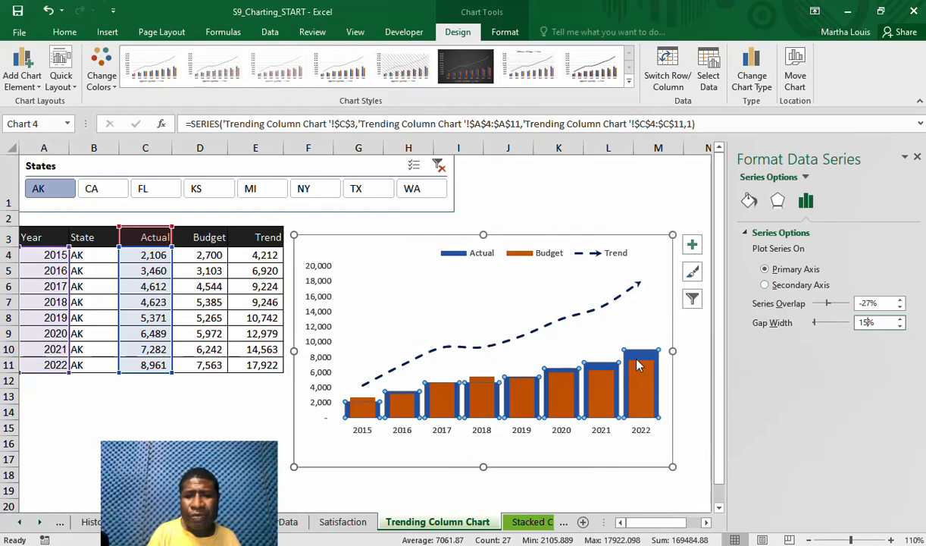
{"action": "mouse_move", "coordinate": [653, 356]}
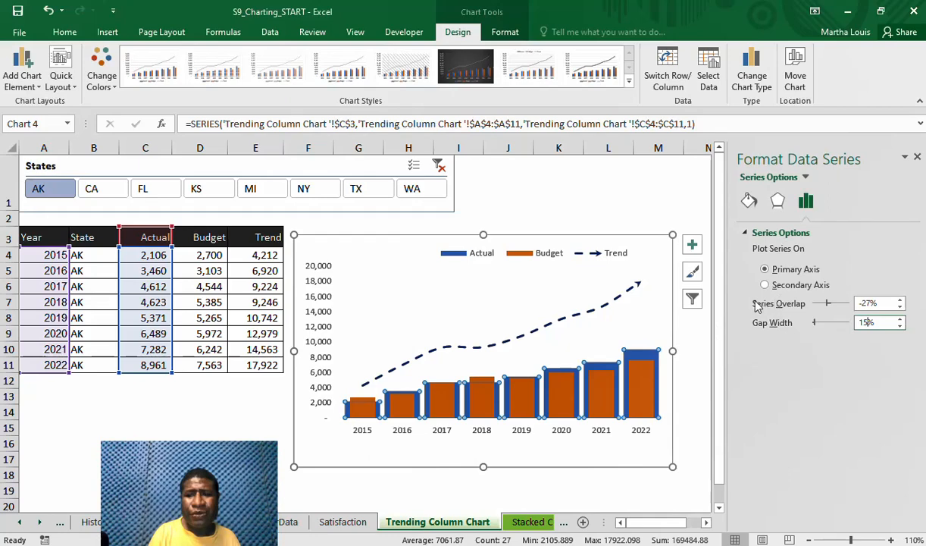
Apply the first bevel preset to the Budget columns and fill them with the standard dark blue
{"action": "left_click", "coordinate": [682, 358]}
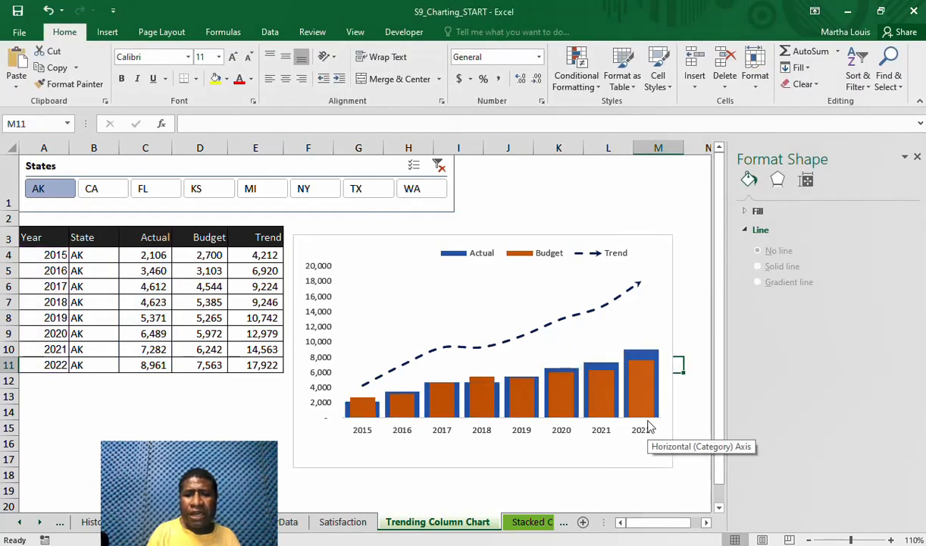
{"action": "left_click", "coordinate": [640, 383]}
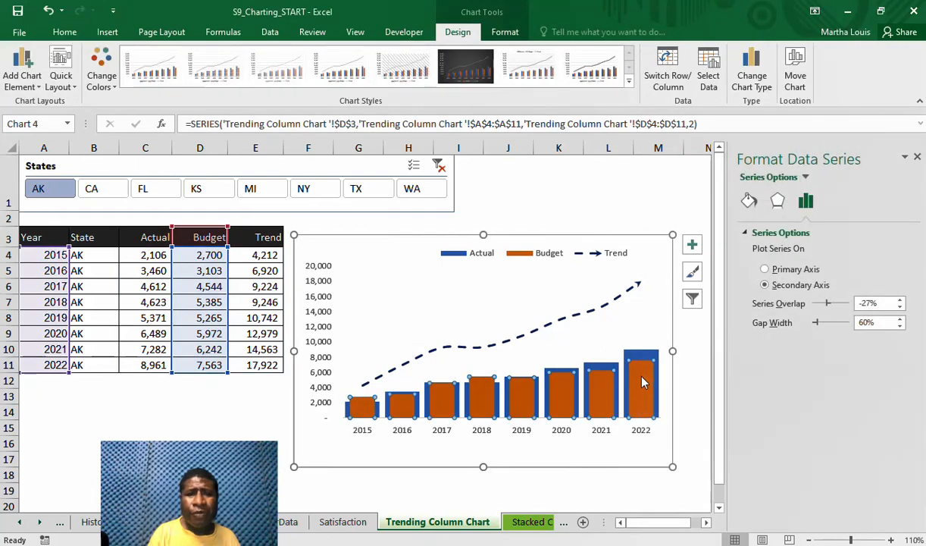
{"action": "left_click", "coordinate": [505, 31]}
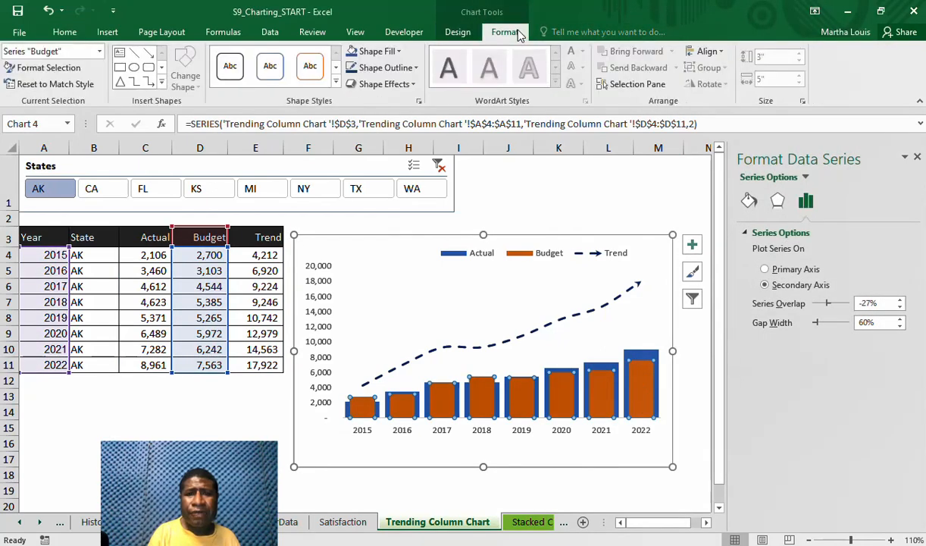
{"action": "left_click", "coordinate": [413, 84]}
{"action": "mouse_move", "coordinate": [361, 279]}
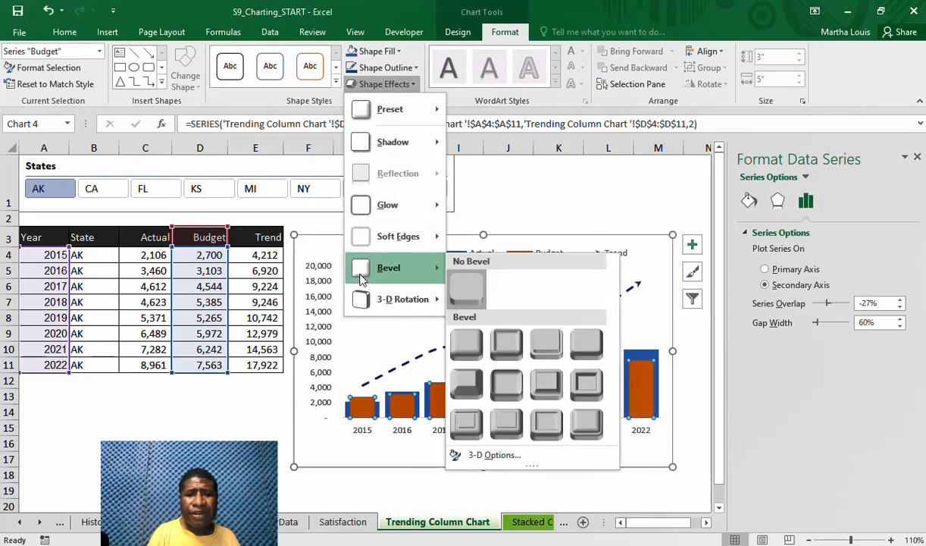
{"action": "left_click", "coordinate": [465, 345]}
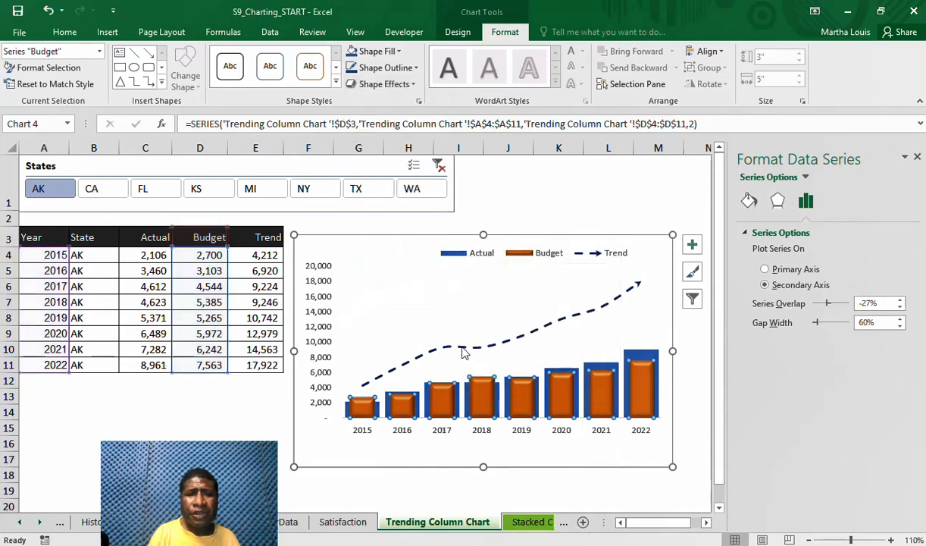
{"action": "left_click", "coordinate": [399, 52]}
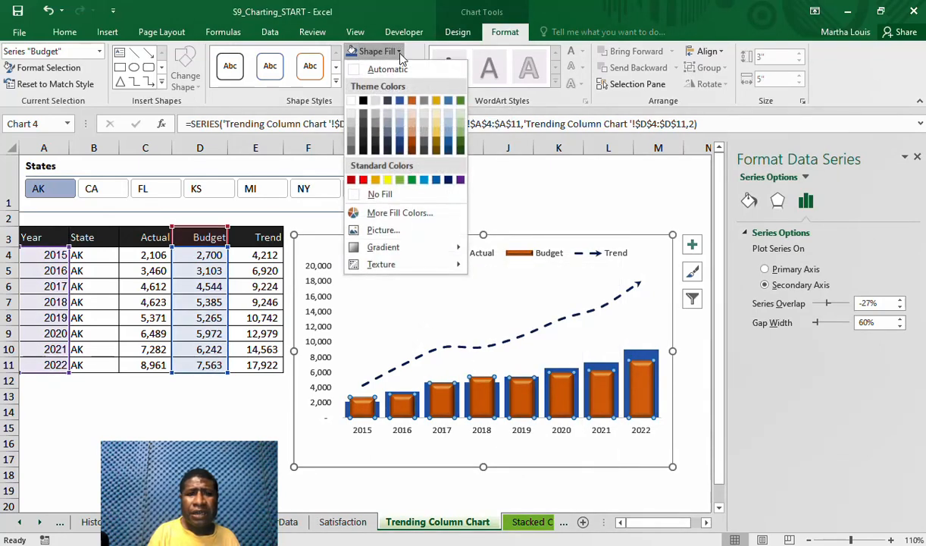
{"action": "left_click", "coordinate": [448, 180]}
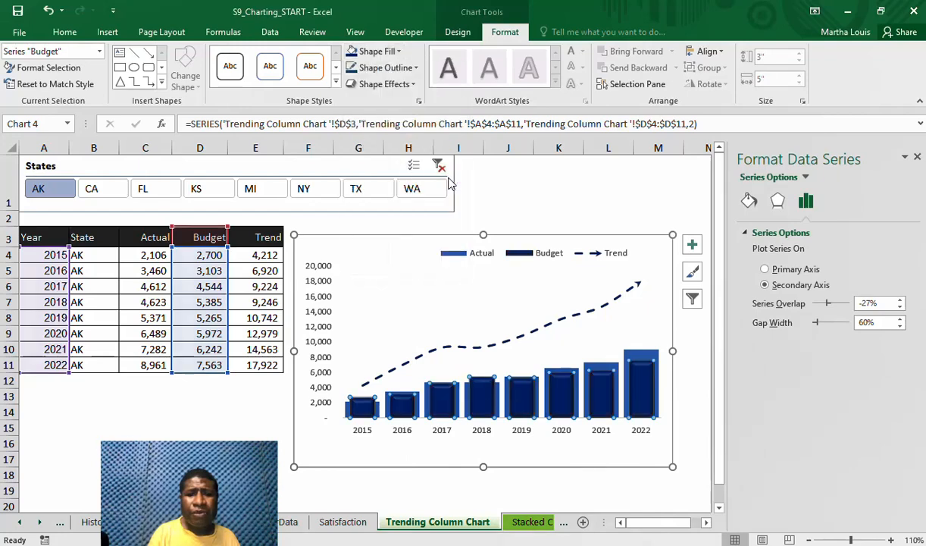
Apply the first bevel preset to the Actual columns and fill them with the standard blue
{"action": "left_click", "coordinate": [629, 357]}
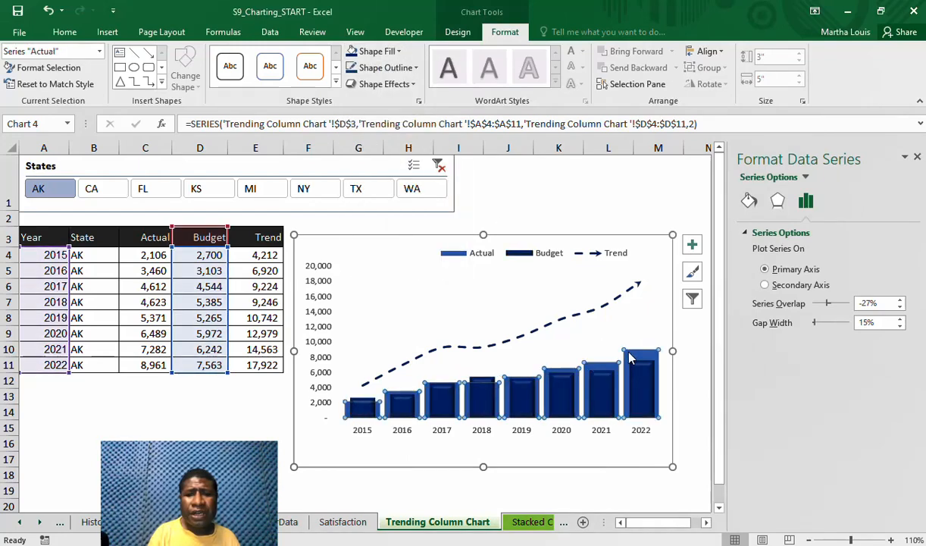
{"action": "left_click", "coordinate": [413, 90]}
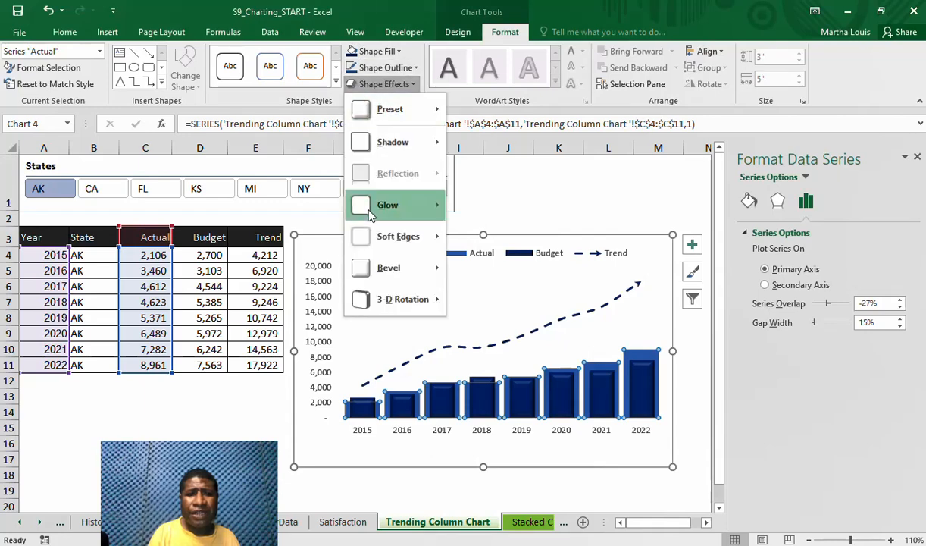
{"action": "mouse_move", "coordinate": [373, 278]}
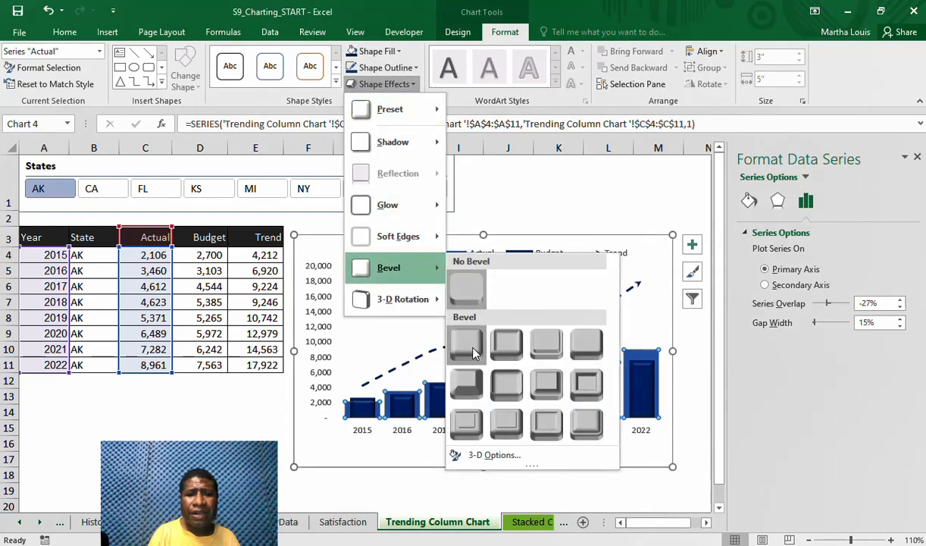
{"action": "left_click", "coordinate": [453, 333]}
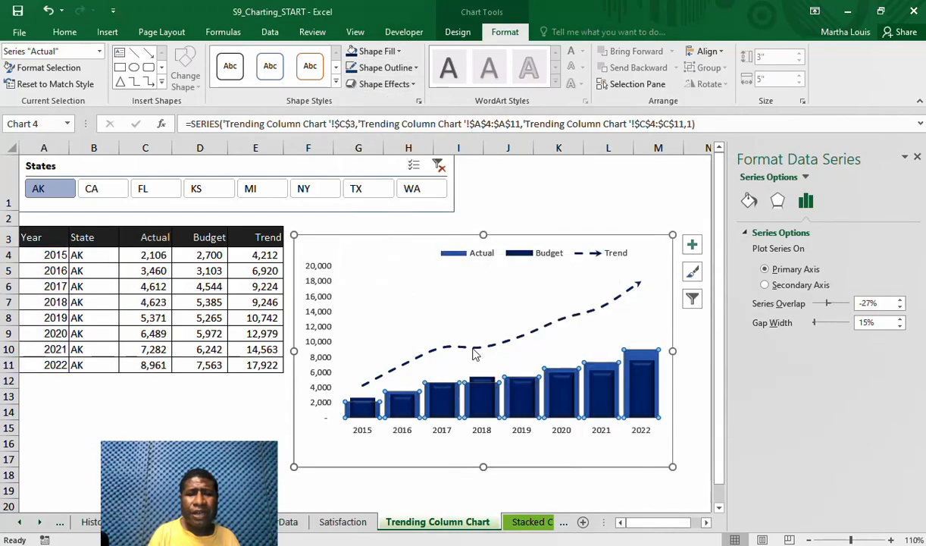
{"action": "left_click", "coordinate": [400, 51]}
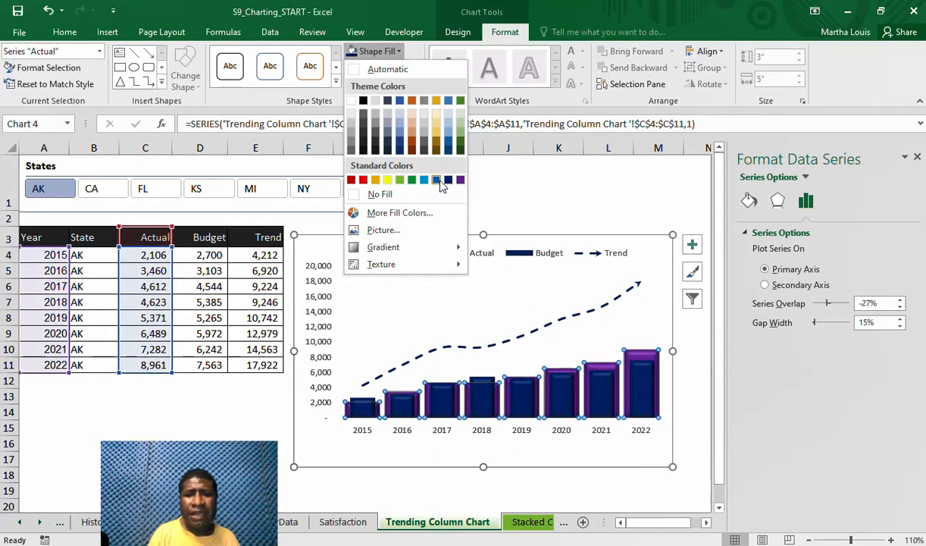
{"action": "left_click", "coordinate": [437, 180]}
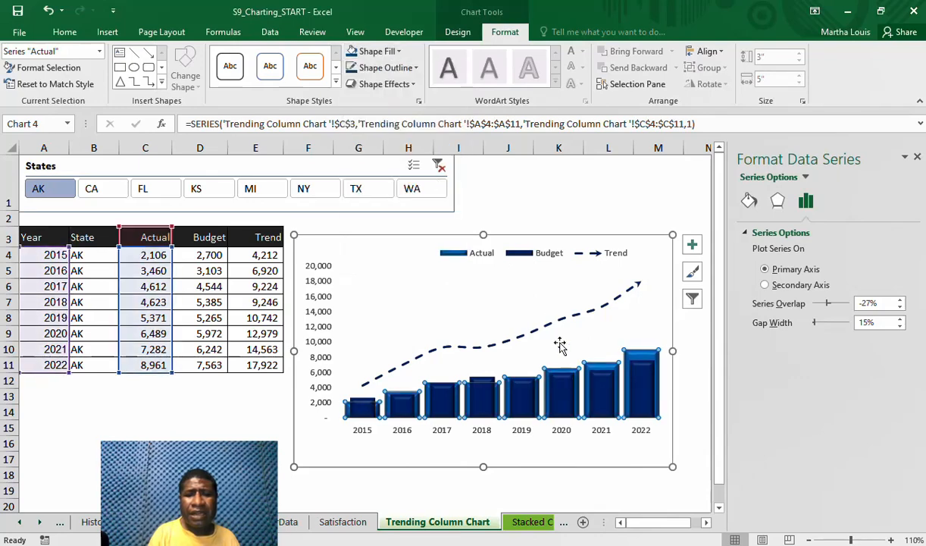
Change the Budget columns' fill to the darkest shade of the theme blue
{"action": "left_click", "coordinate": [602, 381]}
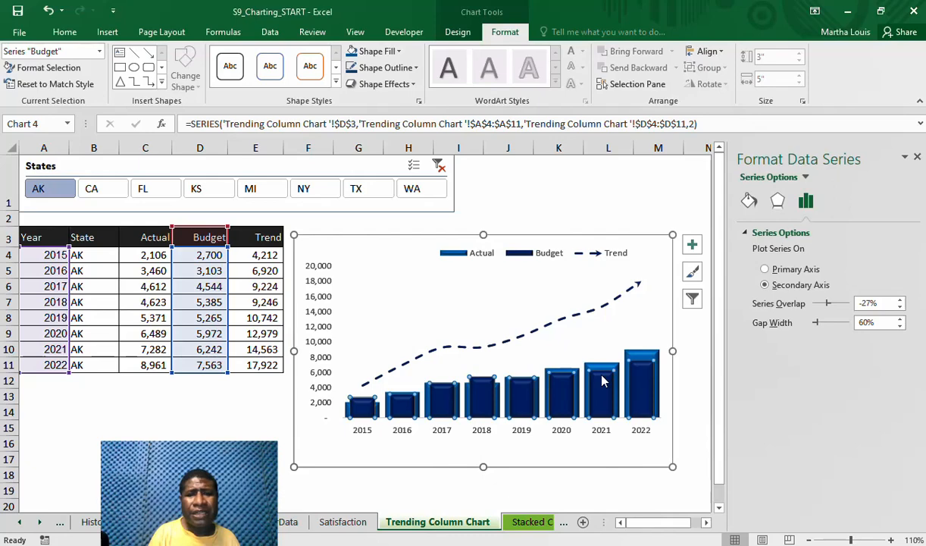
{"action": "left_click", "coordinate": [416, 69]}
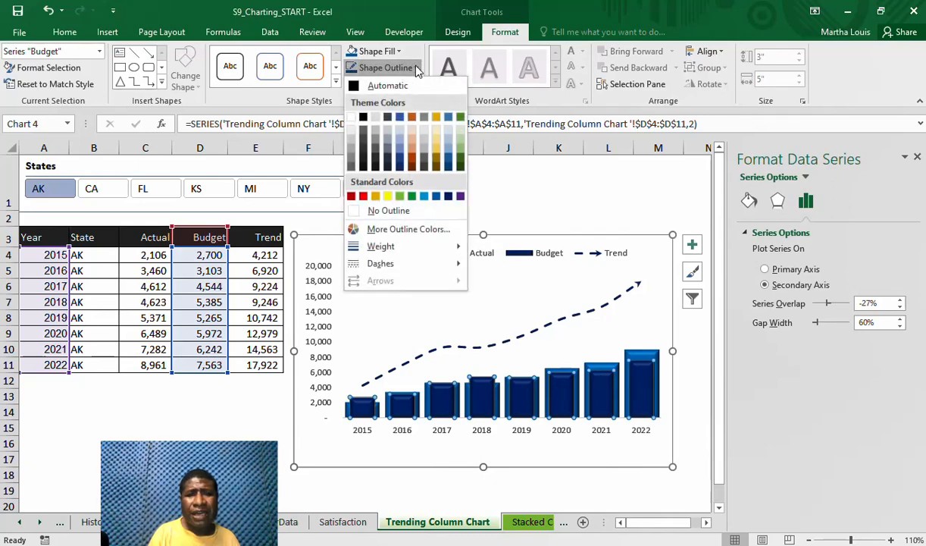
{"action": "left_click", "coordinate": [402, 52]}
{"action": "left_click", "coordinate": [402, 52]}
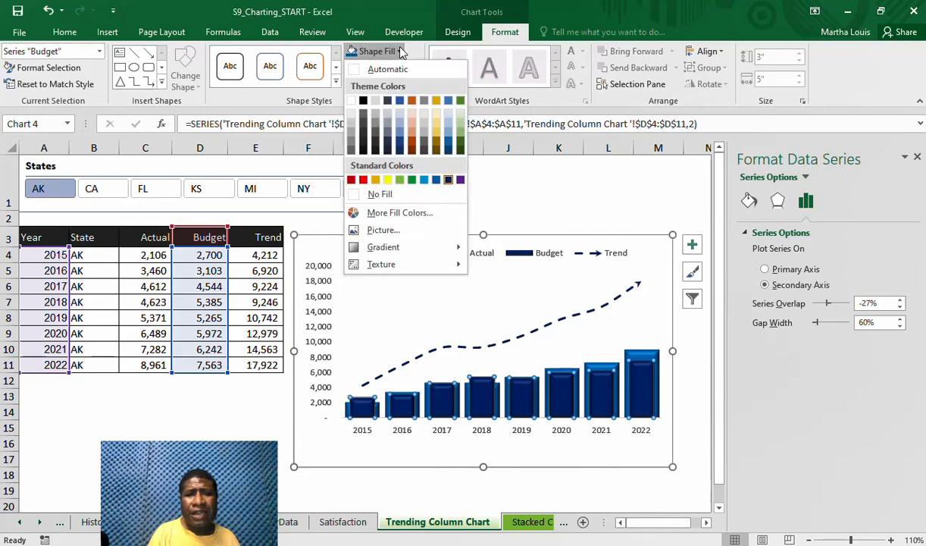
{"action": "left_click", "coordinate": [401, 152]}
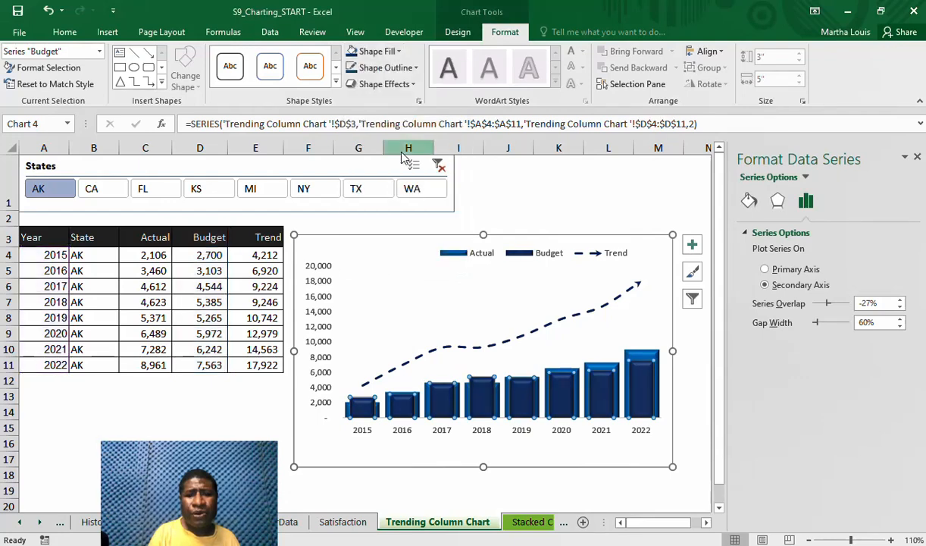
Give the Actual columns an outline in the standard blue
{"action": "left_click", "coordinate": [637, 358]}
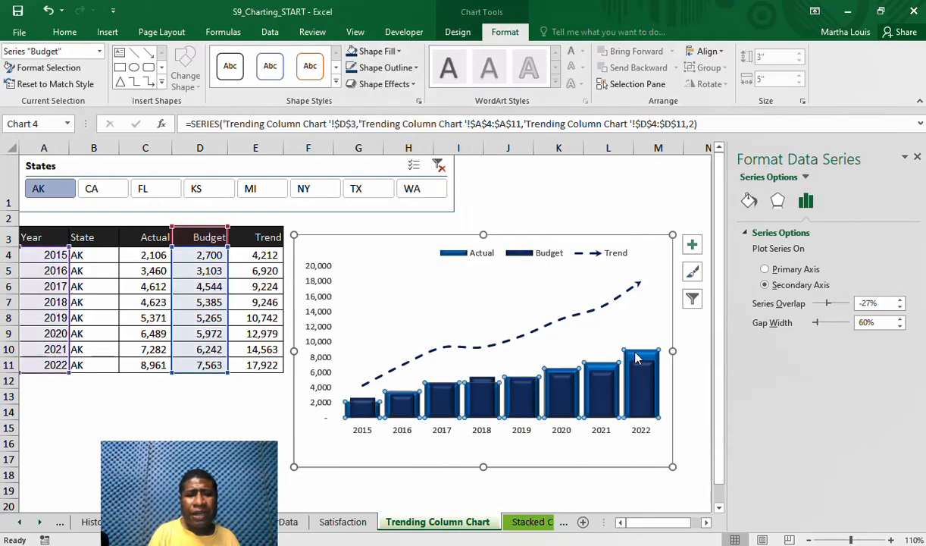
{"action": "left_click", "coordinate": [413, 69]}
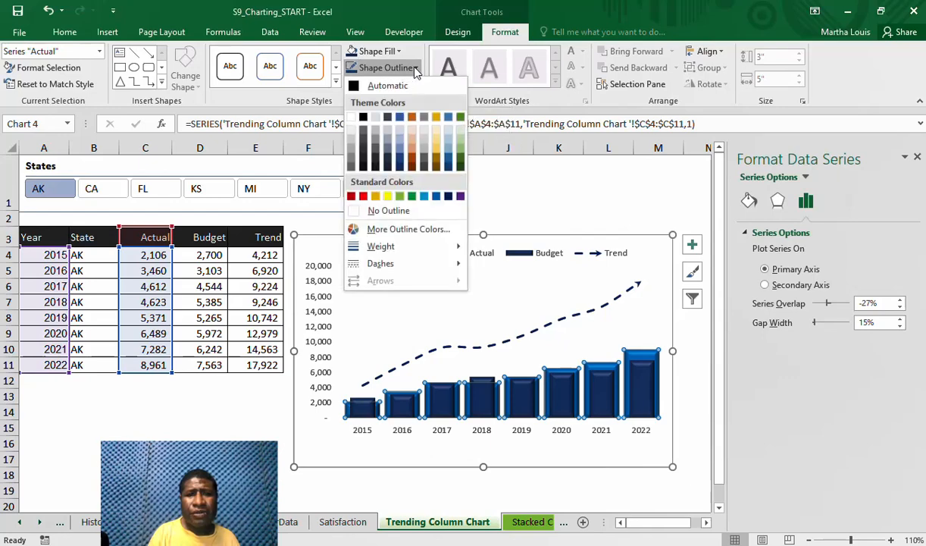
{"action": "left_click", "coordinate": [437, 196]}
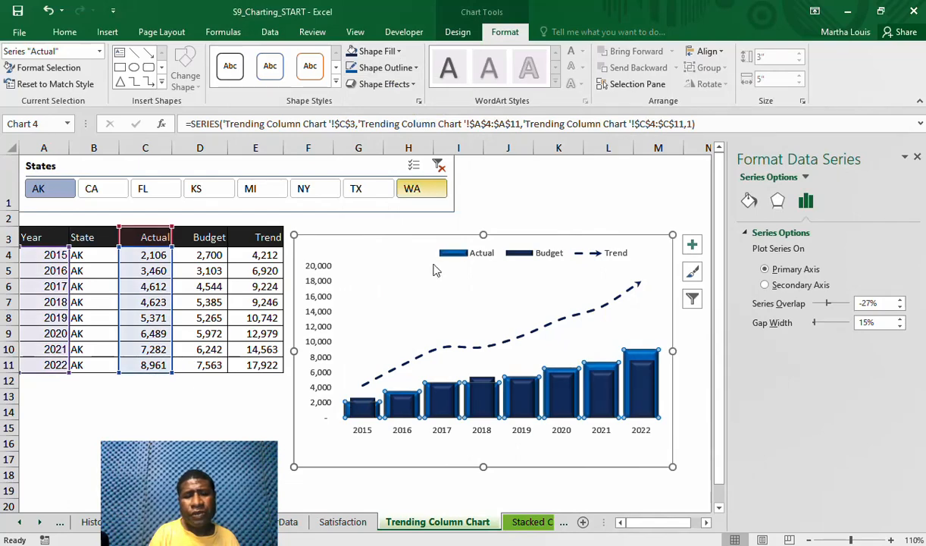
Delete the chart's remaining vertical value axis
{"action": "left_click", "coordinate": [354, 451]}
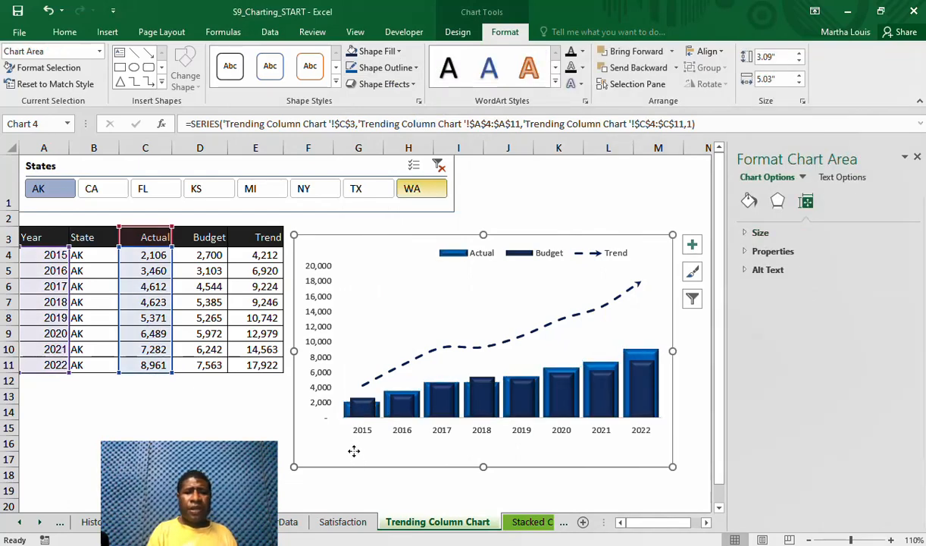
{"action": "left_click", "coordinate": [317, 322]}
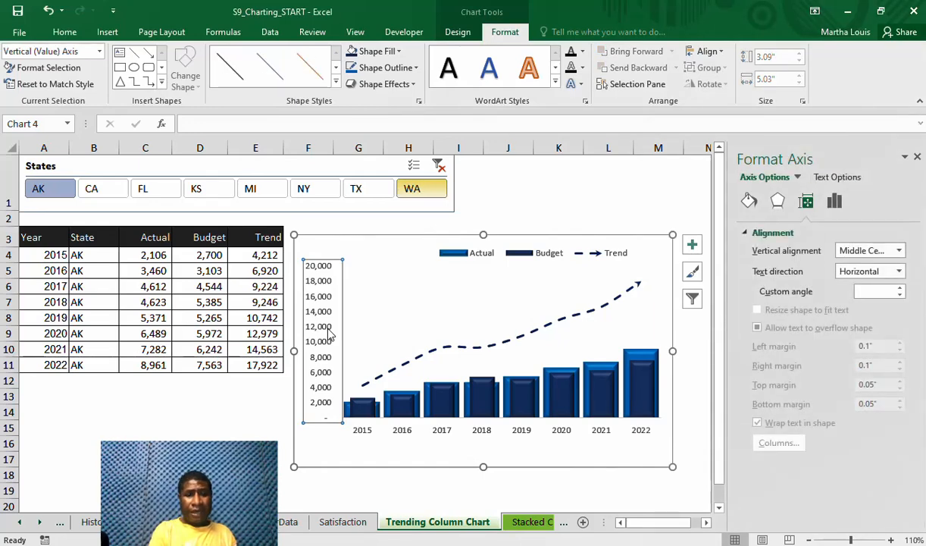
{"action": "key", "text": "Delete"}
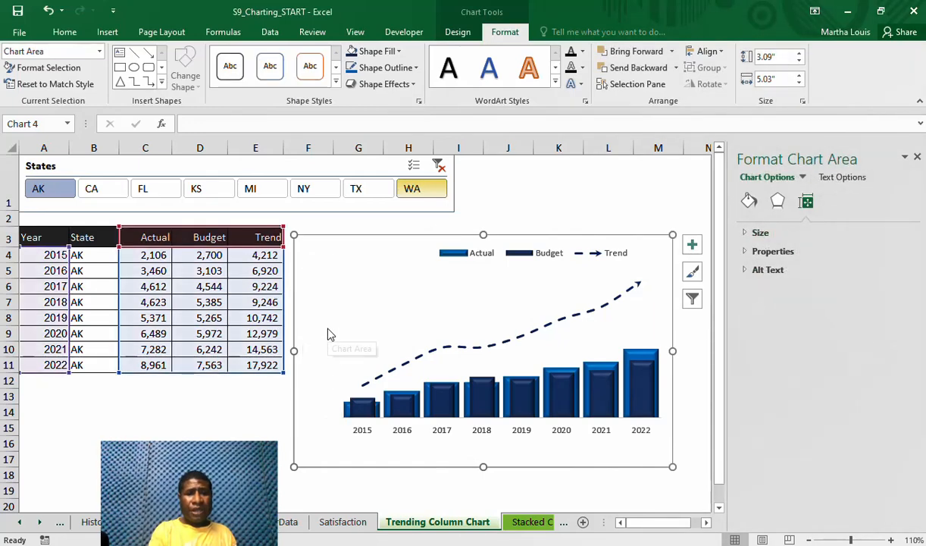
Enlarge the plot area toward the chart's lower-left corner and centre the legend above it
{"action": "left_click", "coordinate": [362, 432]}
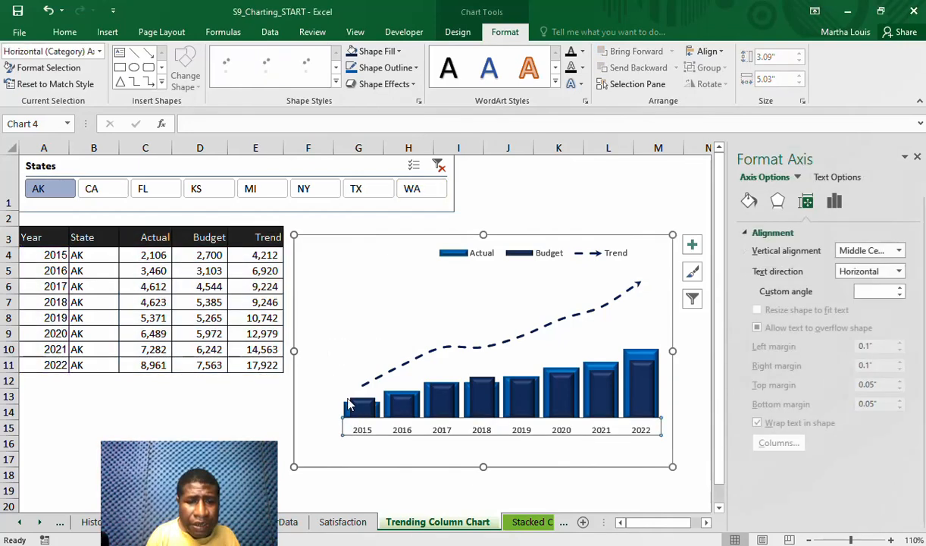
{"action": "left_click", "coordinate": [348, 398]}
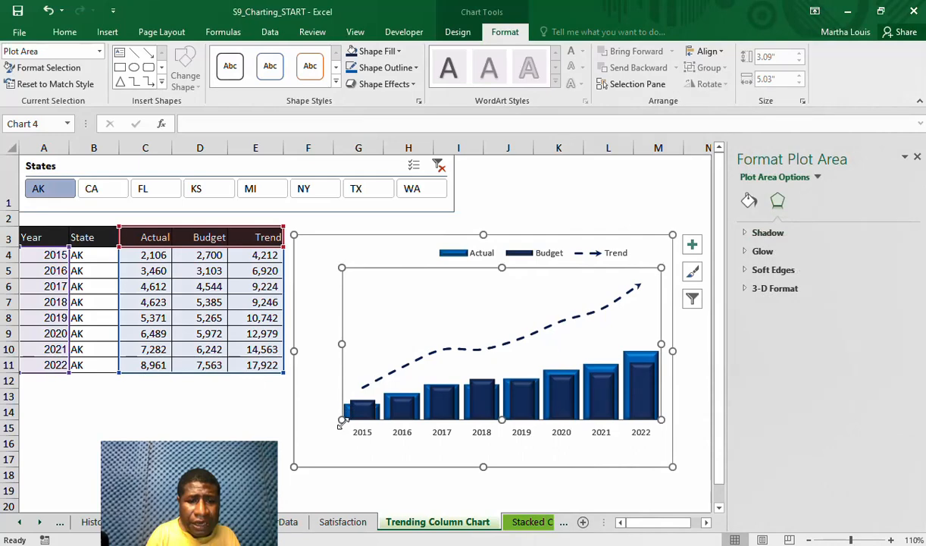
{"action": "left_click_drag", "start_coordinate": [342, 420], "coordinate": [296, 446]}
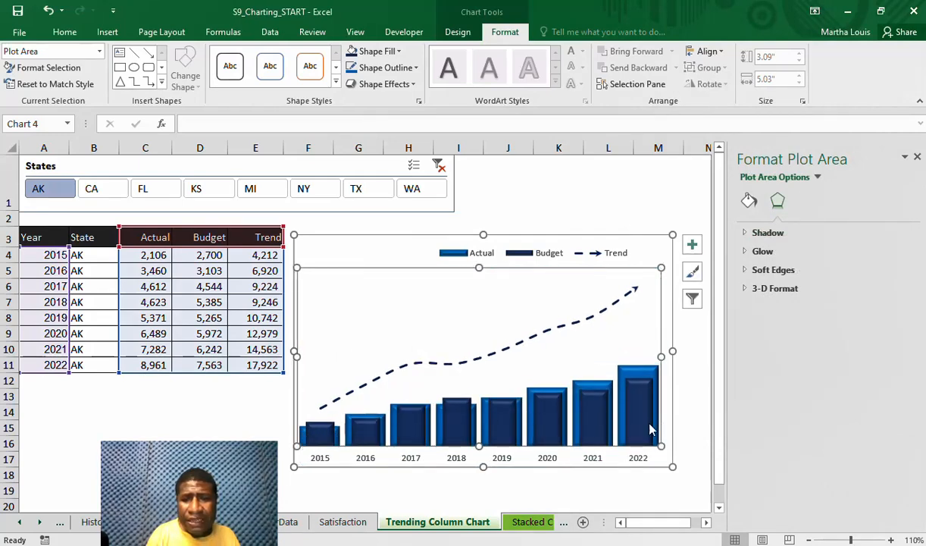
{"action": "left_click", "coordinate": [549, 256]}
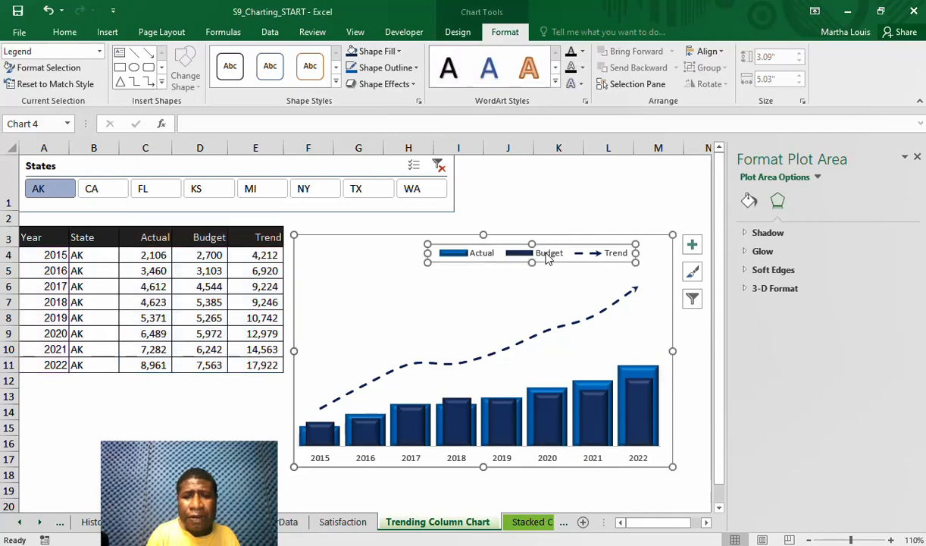
{"action": "left_click_drag", "start_coordinate": [546, 260], "coordinate": [506, 260]}
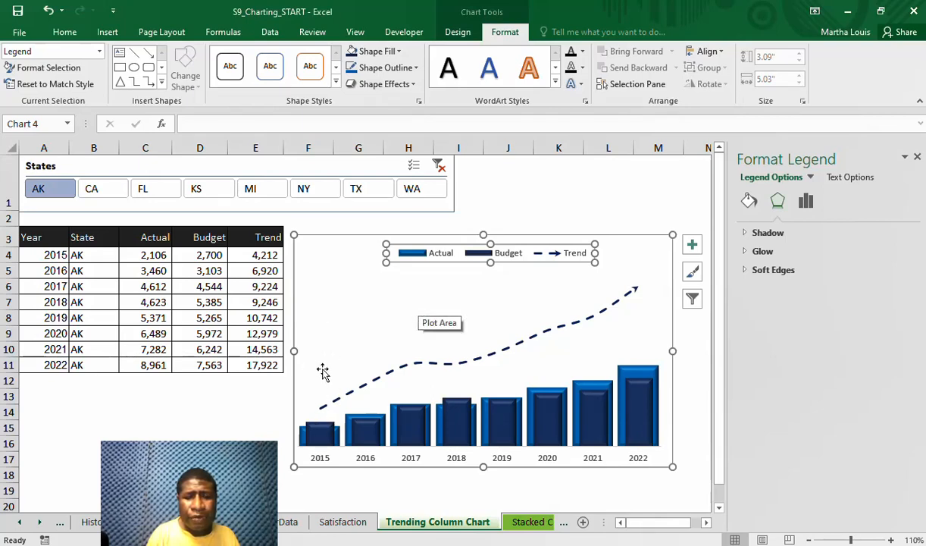
Add data labels to the Budget column series
{"action": "left_click", "coordinate": [636, 379]}
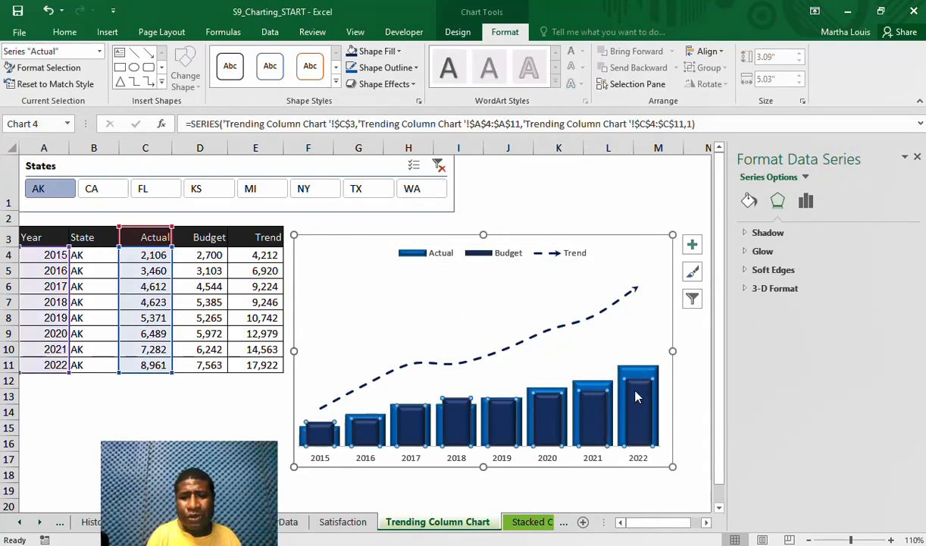
{"action": "left_click", "coordinate": [635, 396]}
{"action": "right_click", "coordinate": [635, 393]}
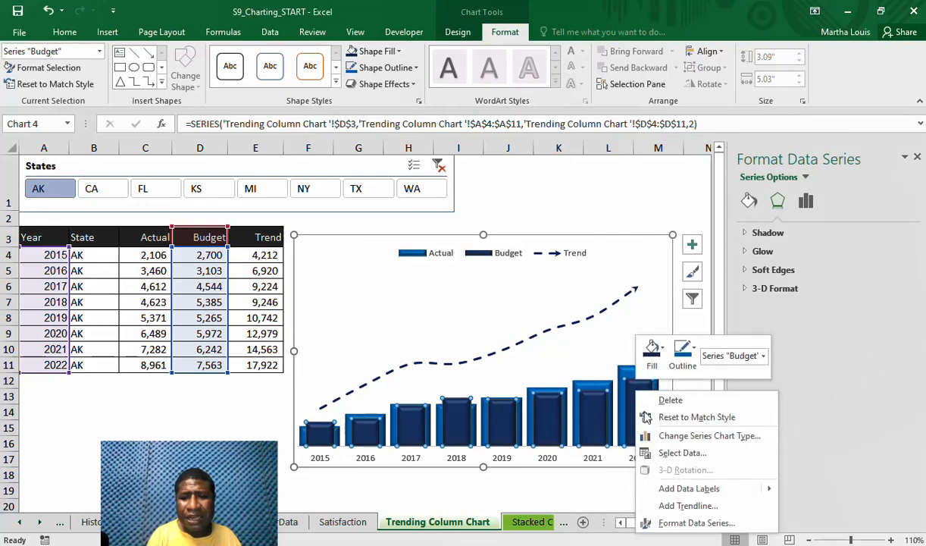
{"action": "mouse_move", "coordinate": [721, 492]}
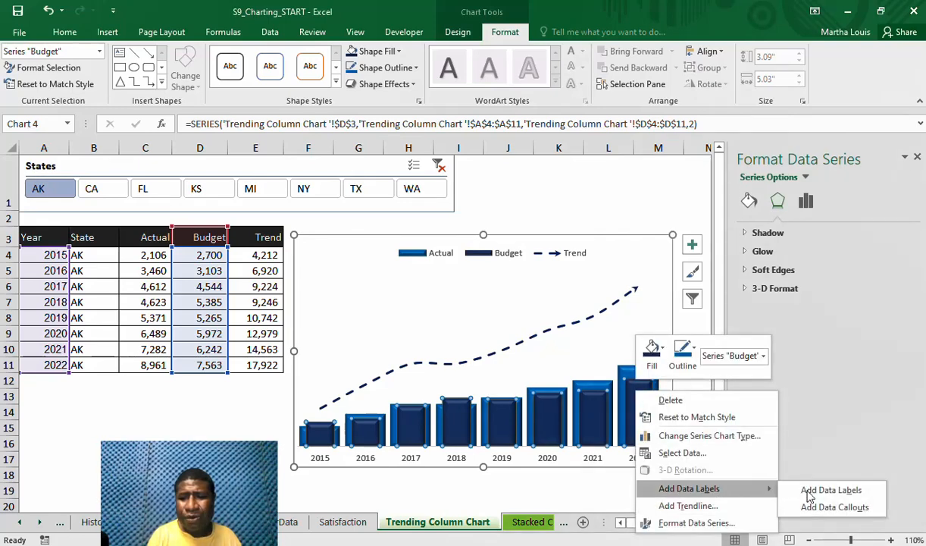
{"action": "left_click", "coordinate": [830, 490]}
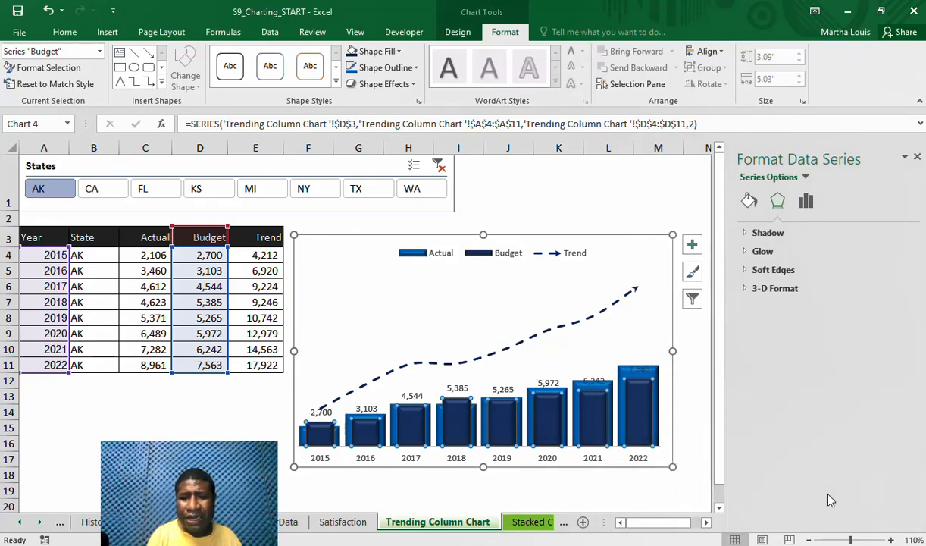
Position the Budget data labels at Inside Base and colour their text white
{"action": "left_click", "coordinate": [599, 382]}
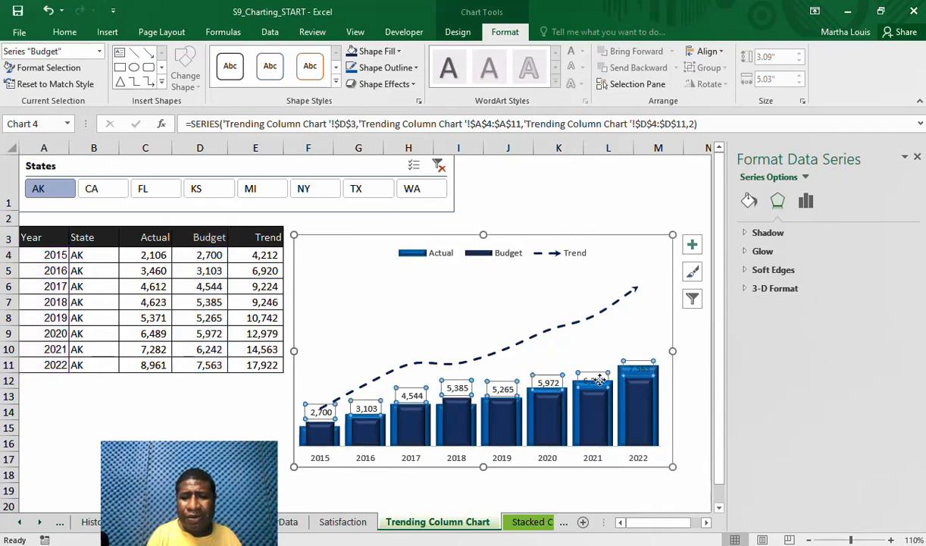
{"action": "left_click", "coordinate": [753, 202]}
{"action": "left_click", "coordinate": [834, 202]}
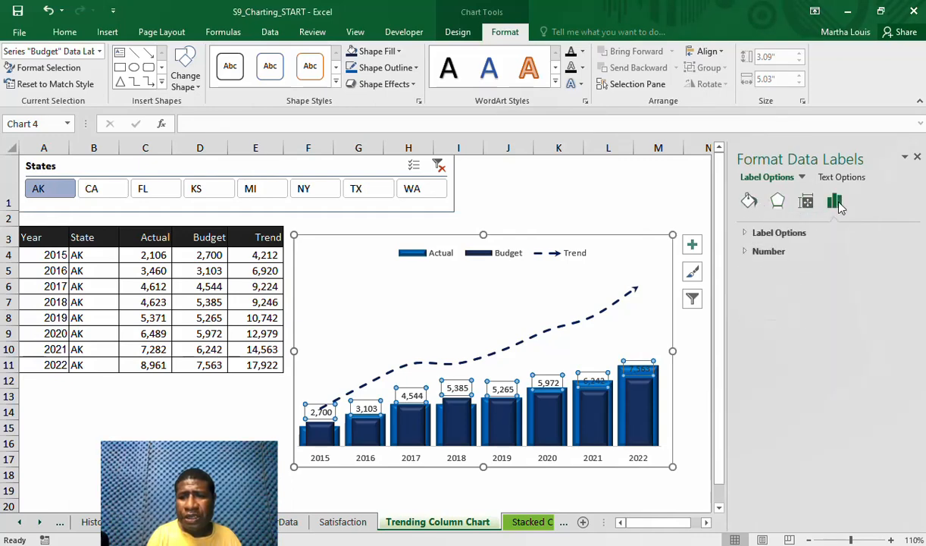
{"action": "left_click", "coordinate": [747, 234]}
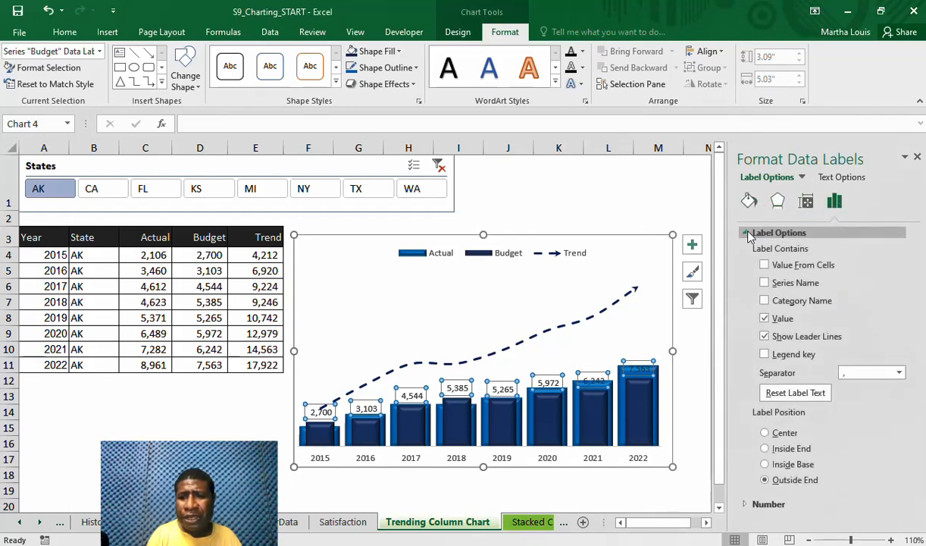
{"action": "left_click", "coordinate": [765, 464]}
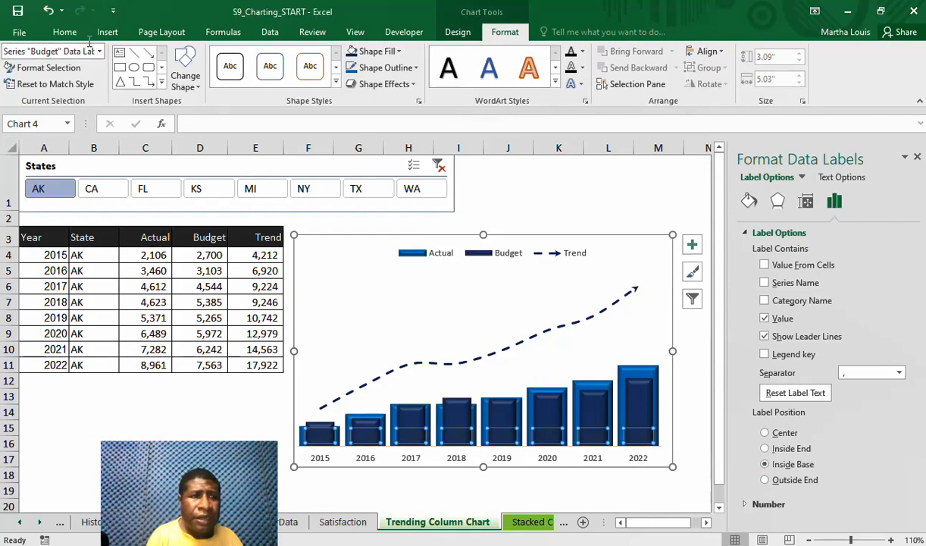
{"action": "left_click", "coordinate": [68, 33]}
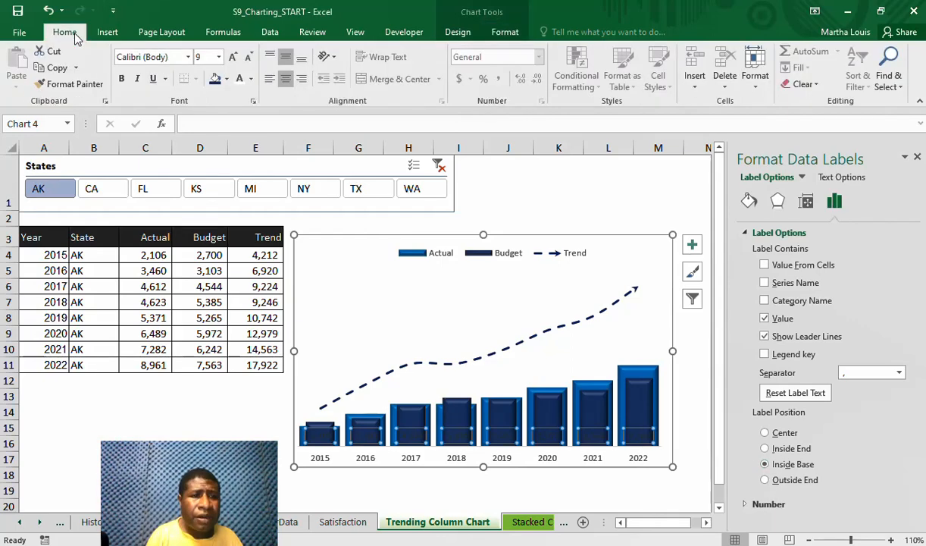
{"action": "left_click", "coordinate": [241, 81]}
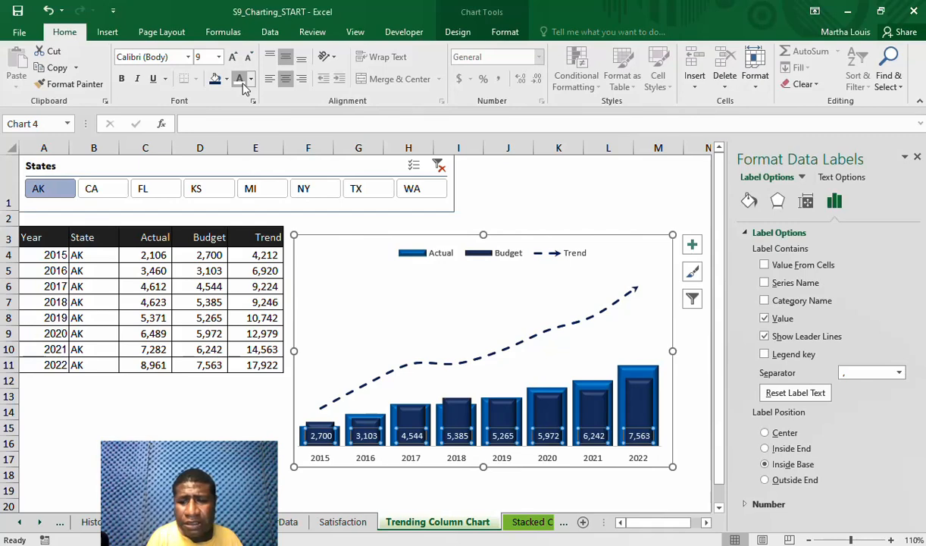
Set the number category of the Budget data labels to Custom
{"action": "left_click", "coordinate": [745, 505]}
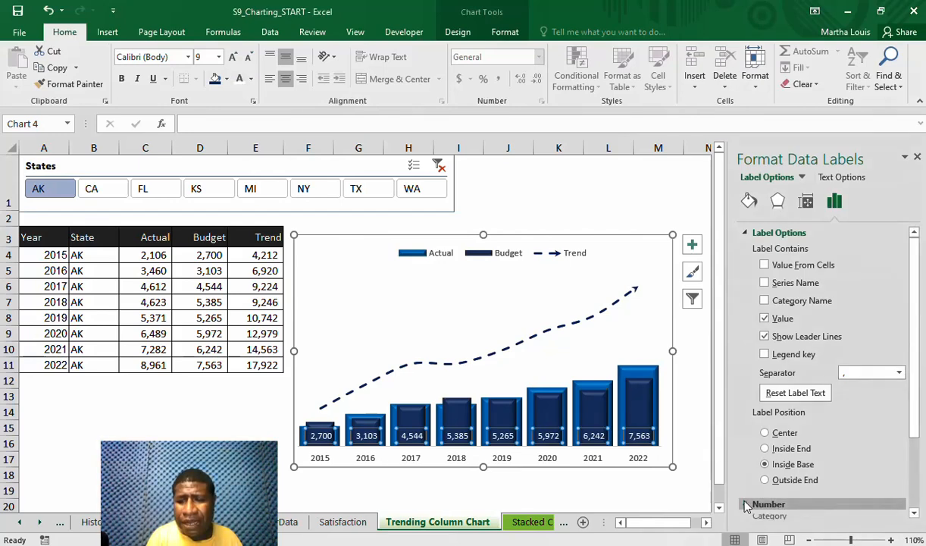
{"action": "left_click", "coordinate": [915, 513]}
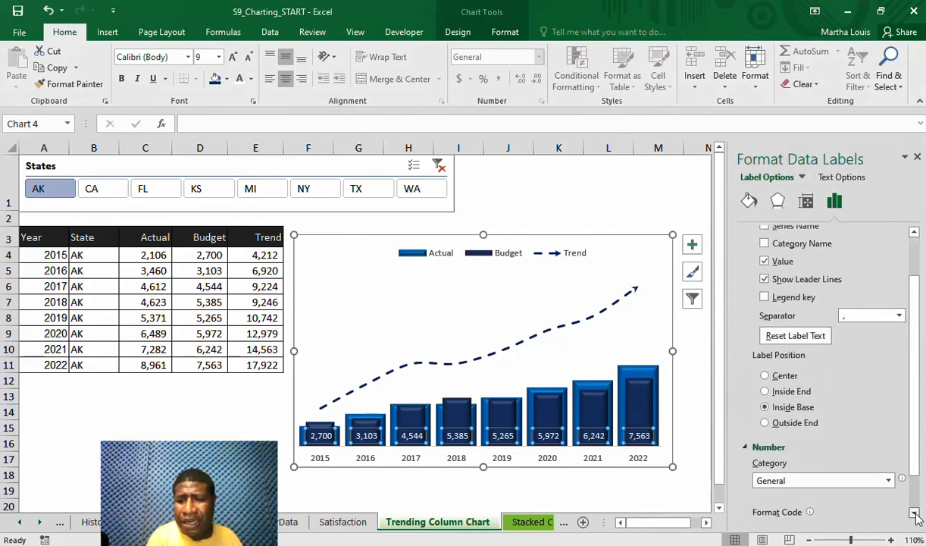
{"action": "left_click", "coordinate": [914, 513]}
{"action": "left_click", "coordinate": [914, 513]}
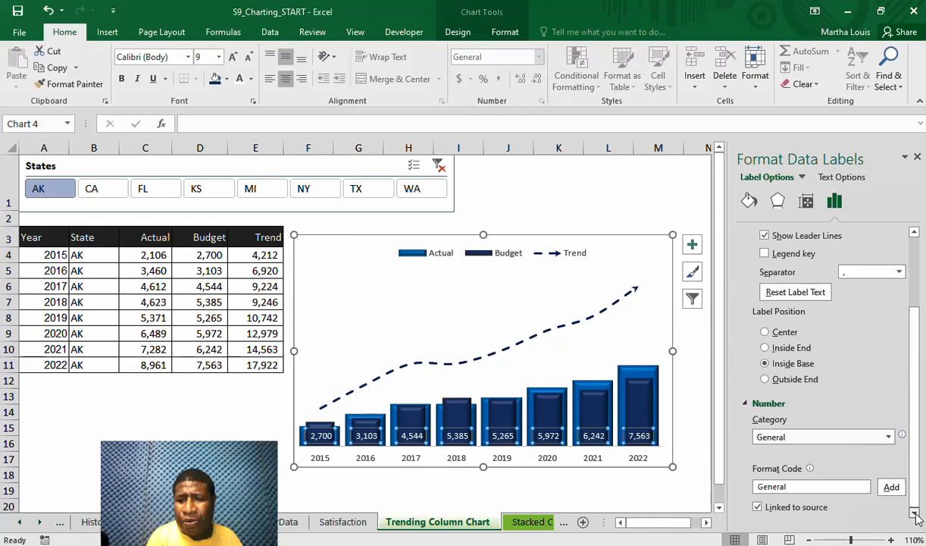
{"action": "left_click", "coordinate": [889, 440]}
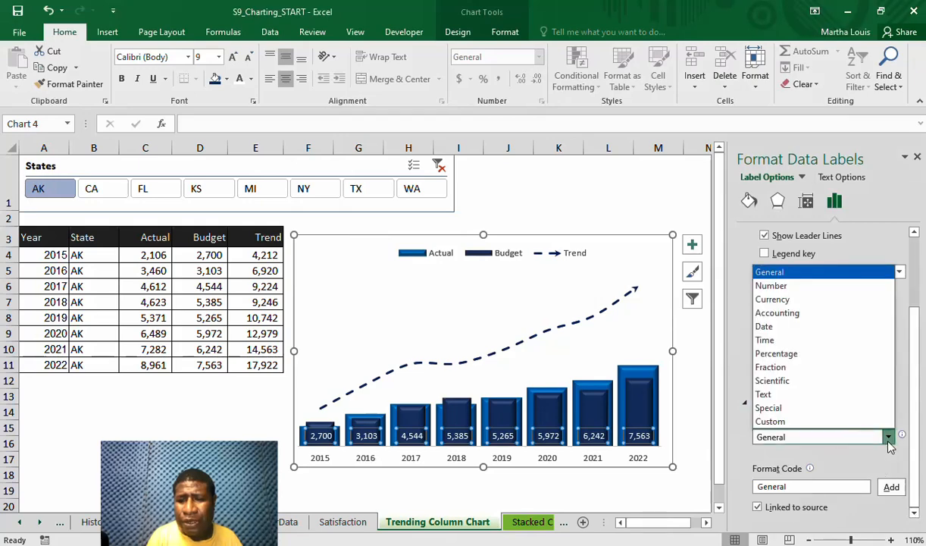
{"action": "left_click", "coordinate": [835, 425]}
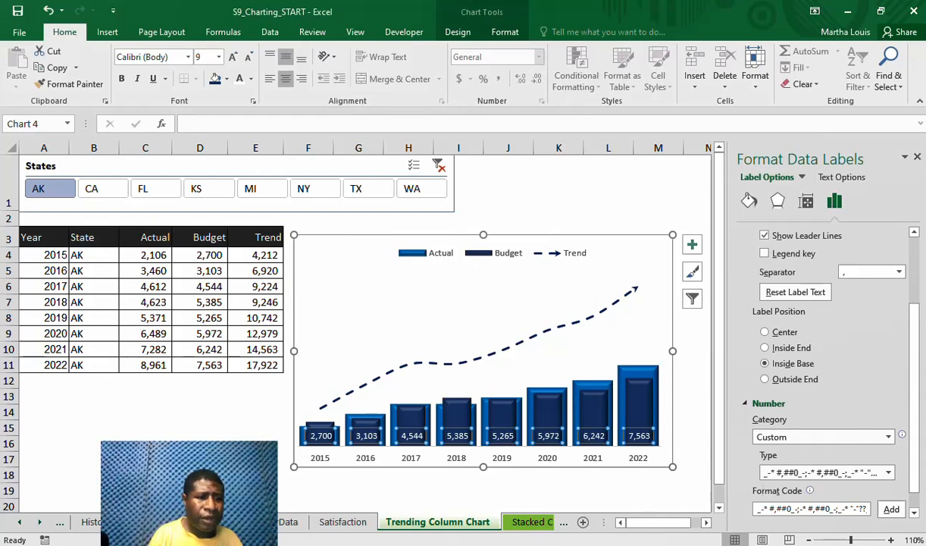
Switch to Notepad, copy the whole format code #,###,.0 "M" and minimise the Notepad window to return to Excel
{"action": "key", "text": "alt+Tab"}
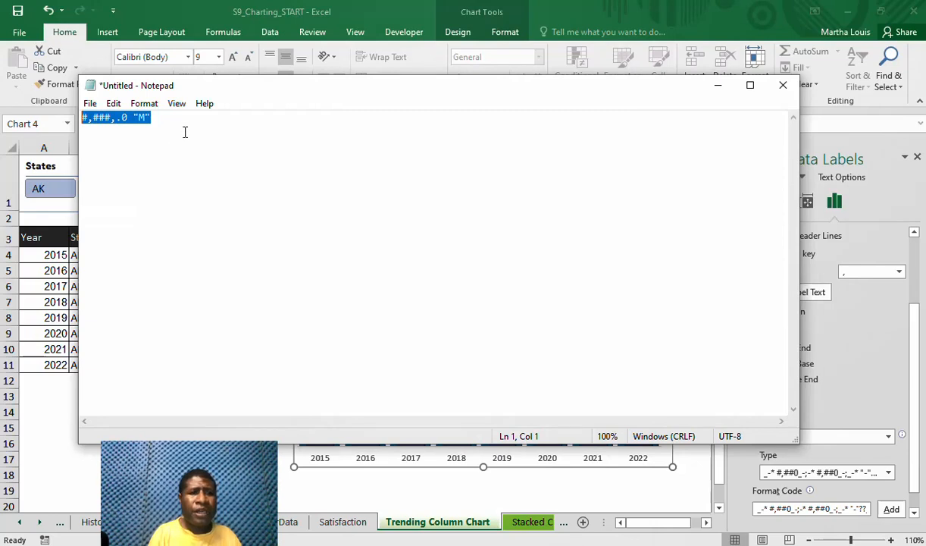
{"action": "left_click", "coordinate": [185, 131]}
{"action": "left_click_drag", "start_coordinate": [133, 118], "coordinate": [130, 118]}
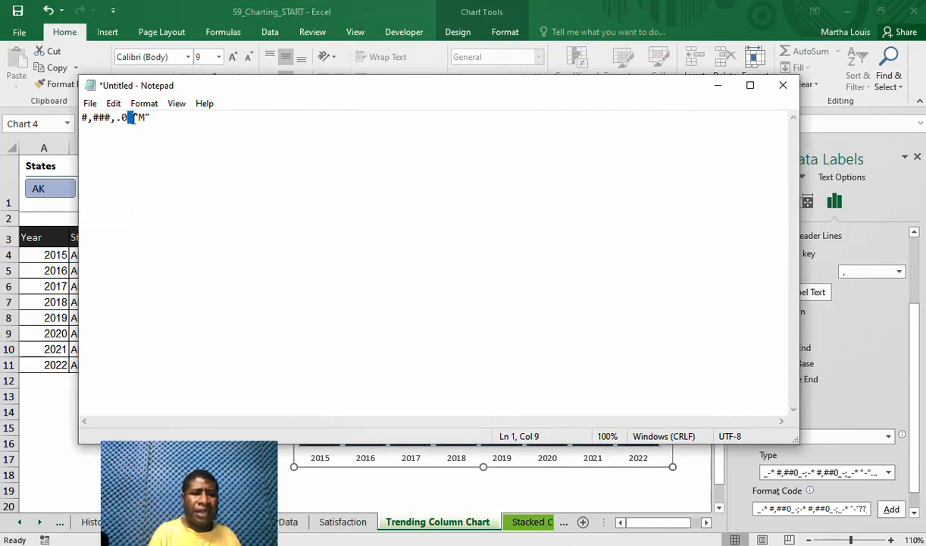
{"action": "left_click", "coordinate": [134, 118]}
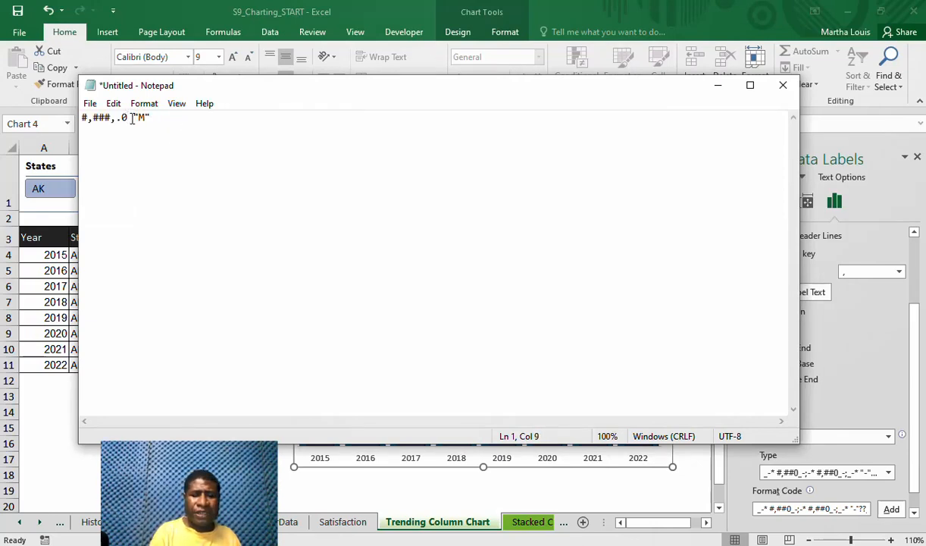
{"action": "key", "text": "BackSpace"}
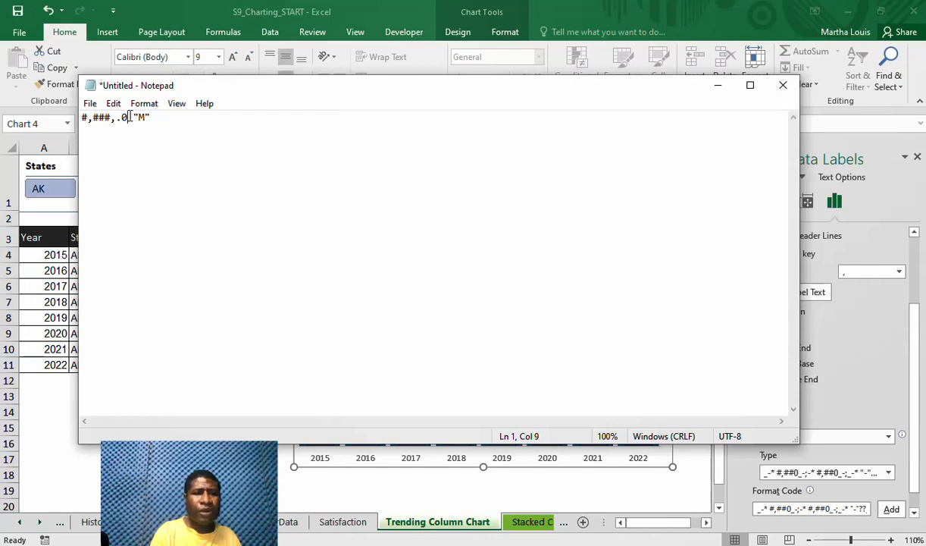
{"action": "left_click_drag", "start_coordinate": [165, 117], "coordinate": [88, 114]}
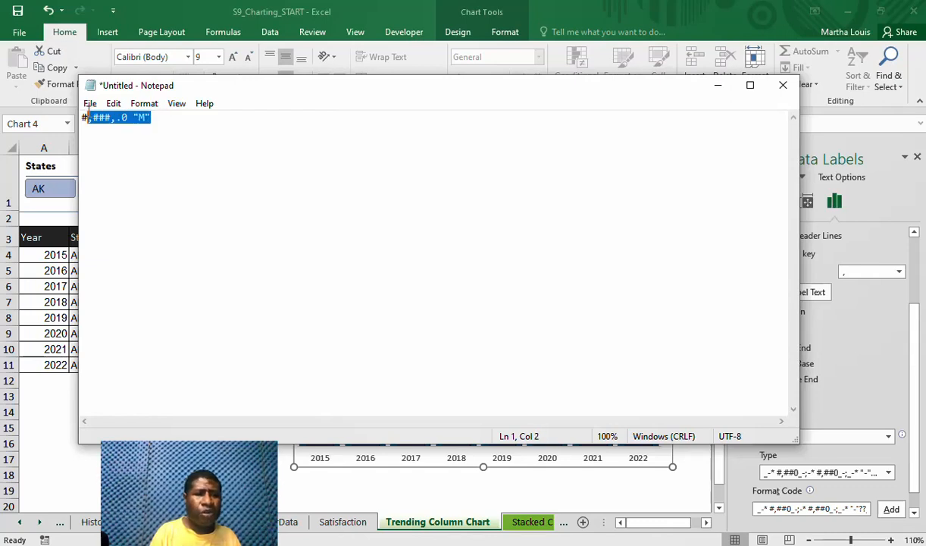
{"action": "right_click", "coordinate": [91, 114]}
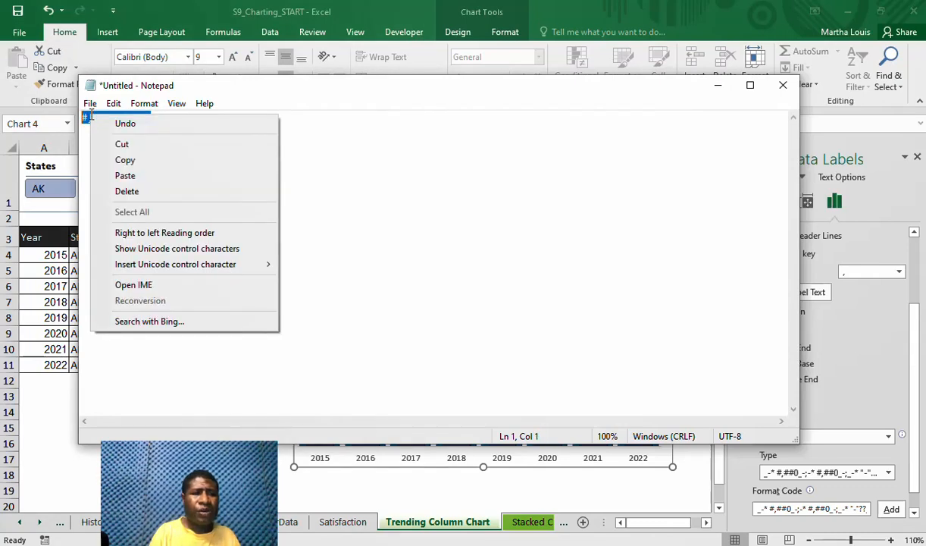
{"action": "left_click", "coordinate": [114, 158]}
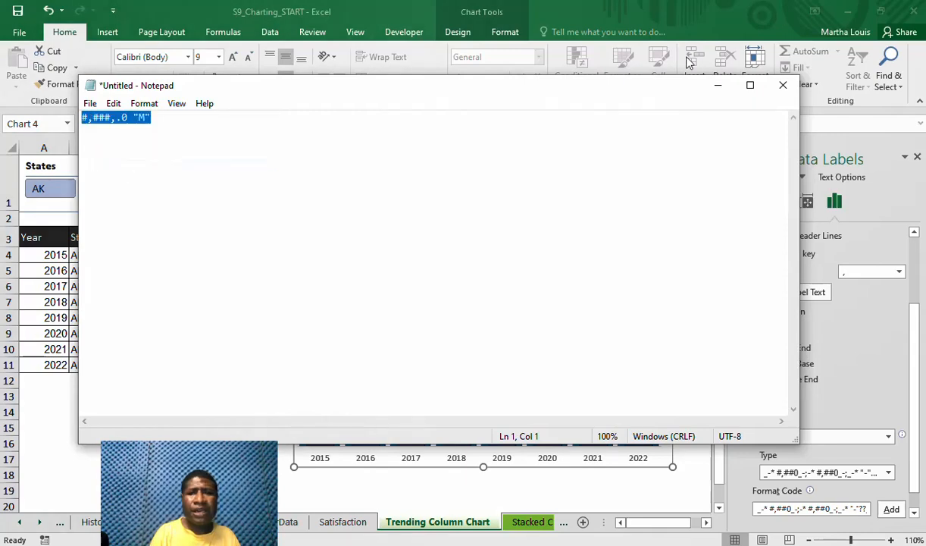
{"action": "left_click", "coordinate": [718, 85]}
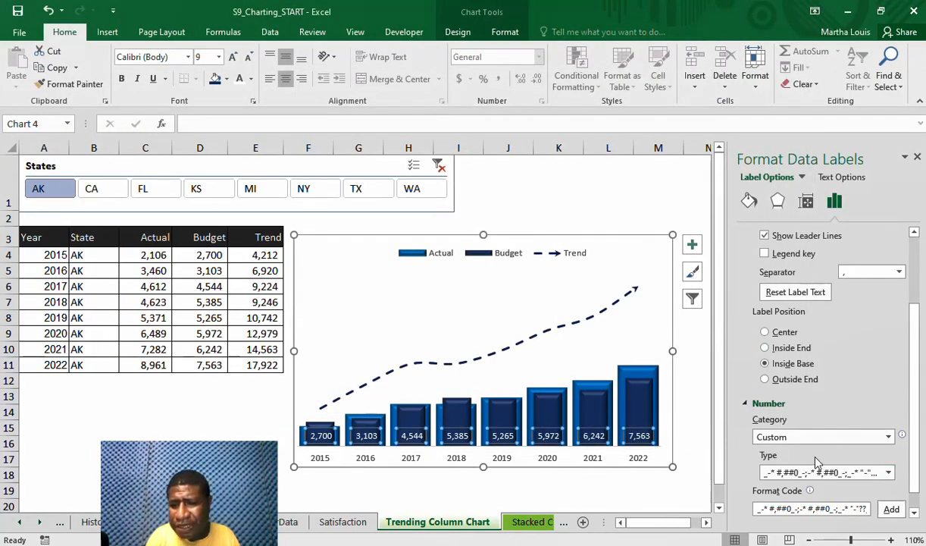
Replace the Budget labels' format code with the copied #,###,.0 "M" and add it as a custom format
{"action": "left_click", "coordinate": [804, 510]}
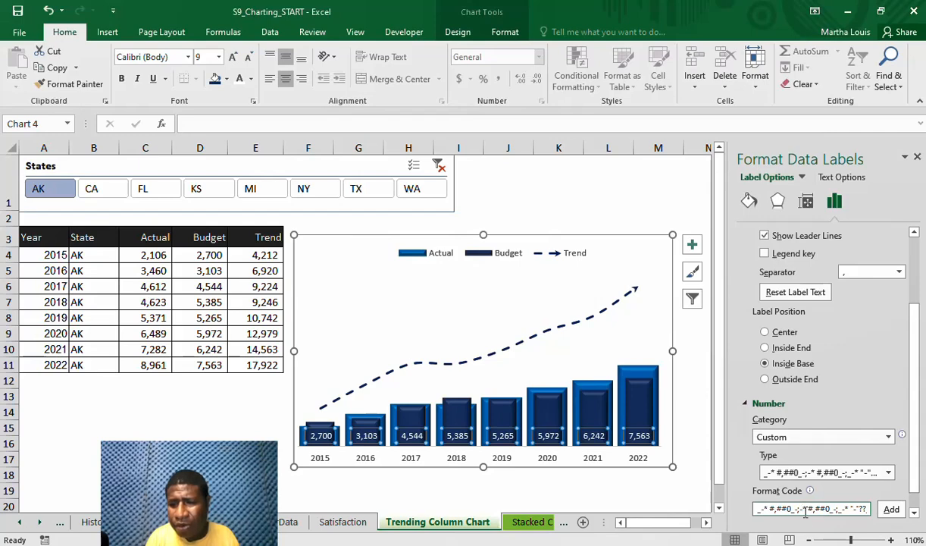
{"action": "triple_click", "coordinate": [804, 509]}
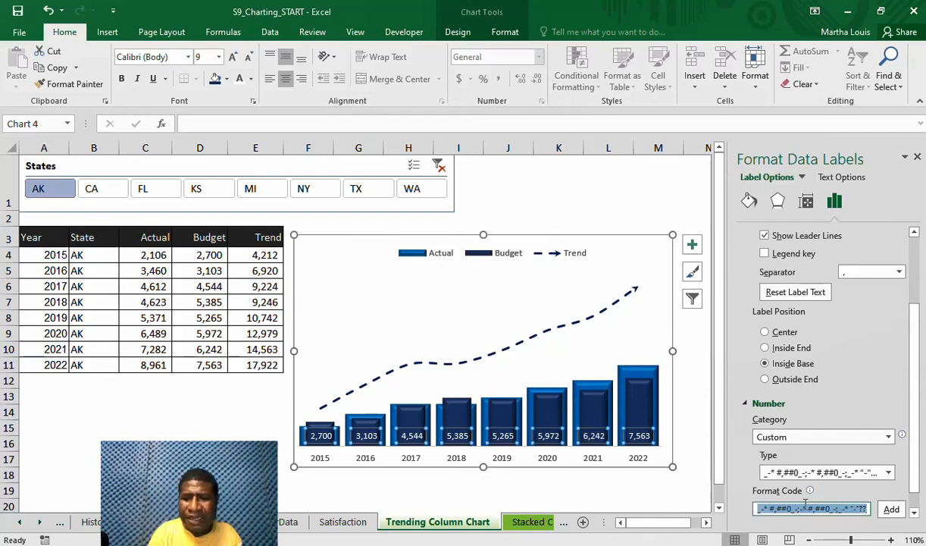
{"action": "key", "text": "Delete"}
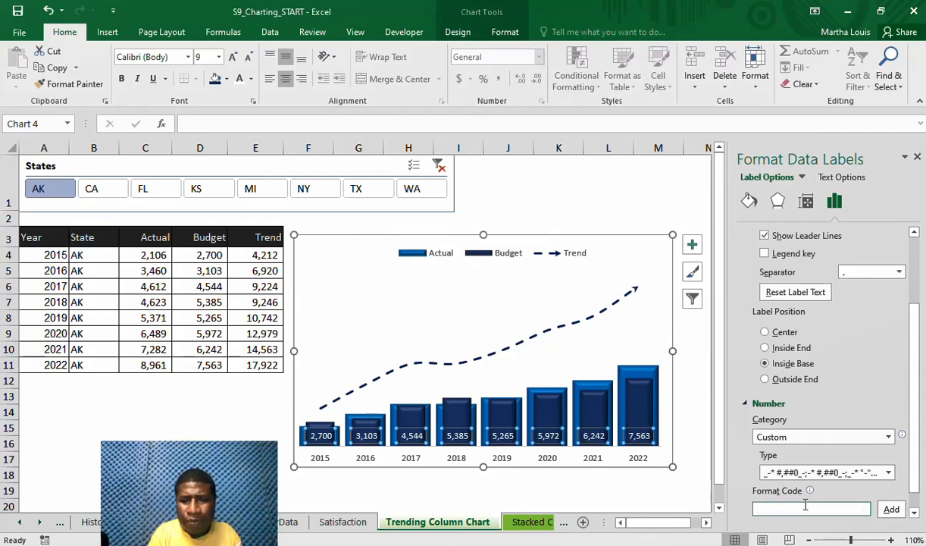
{"action": "key", "text": "ctrl+v"}
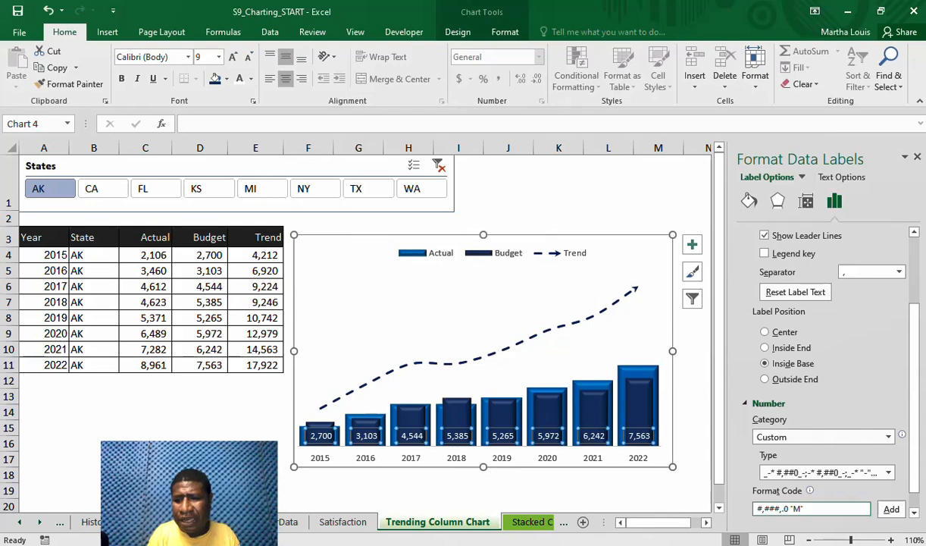
{"action": "left_click", "coordinate": [891, 509]}
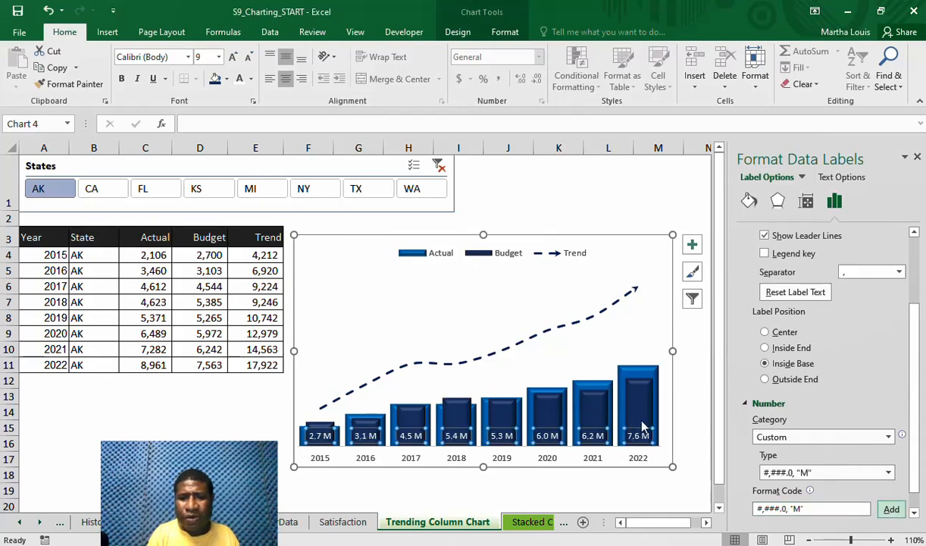
Add data labels to the Actual column series
{"action": "left_click", "coordinate": [592, 347]}
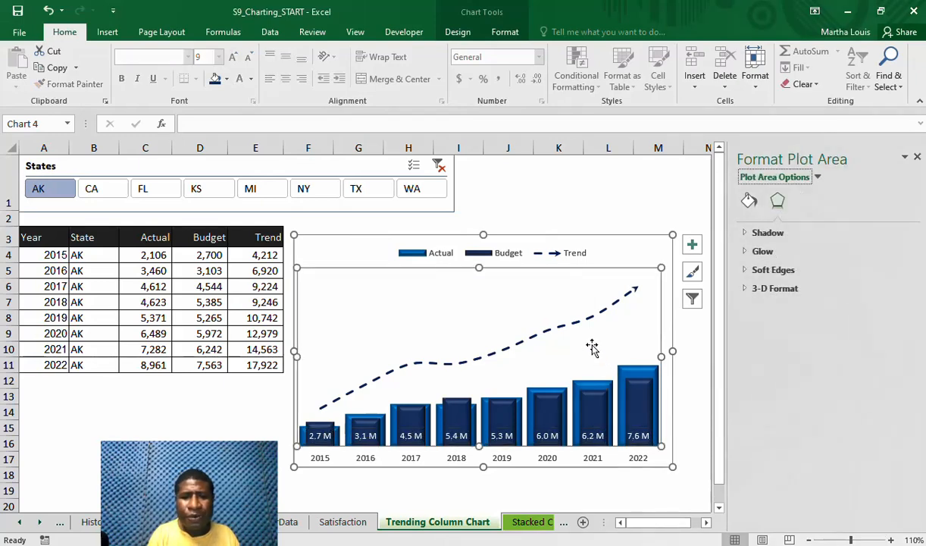
{"action": "left_click", "coordinate": [604, 391]}
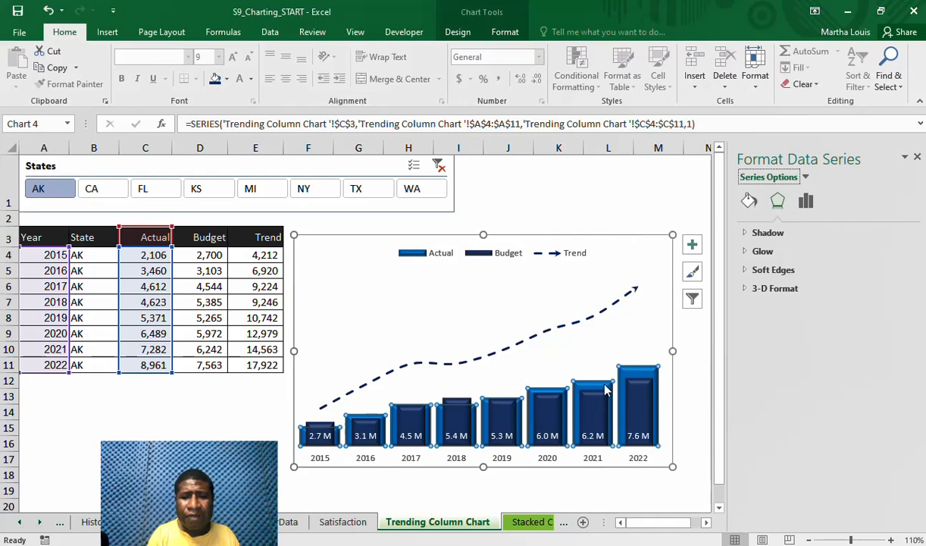
{"action": "right_click", "coordinate": [604, 388]}
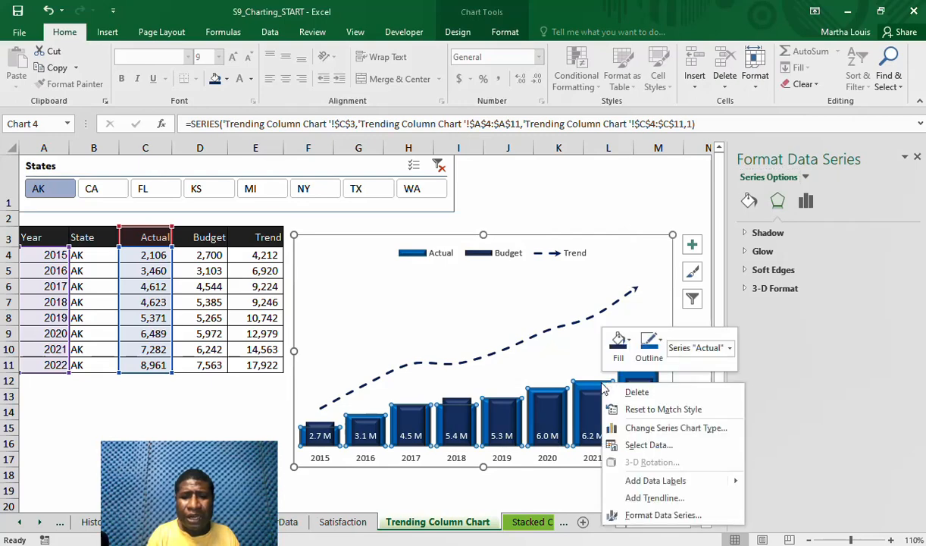
{"action": "left_click", "coordinate": [659, 519]}
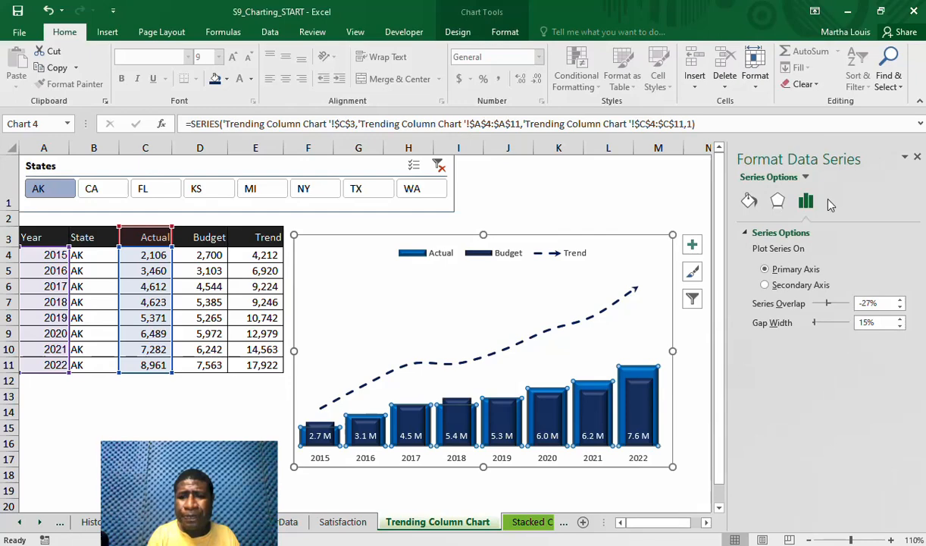
{"action": "left_click", "coordinate": [752, 201]}
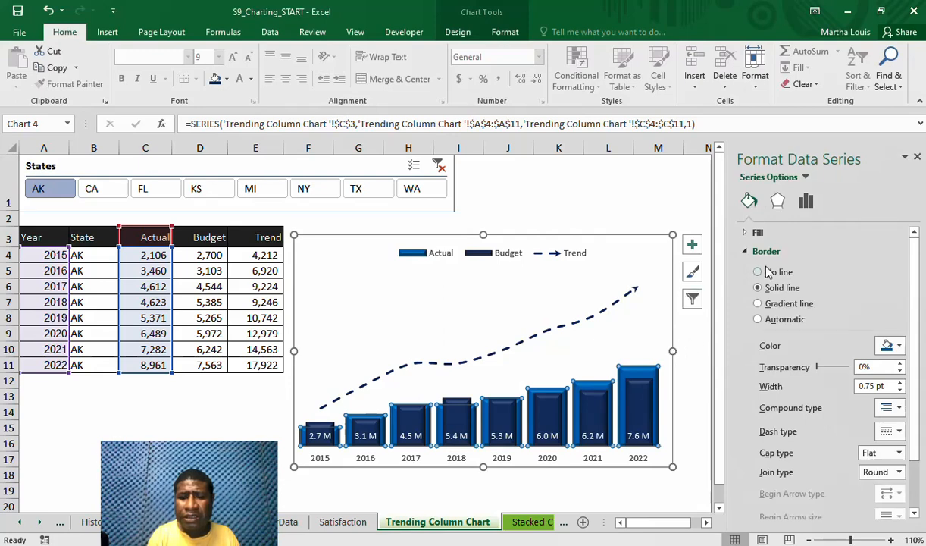
{"action": "right_click", "coordinate": [629, 373]}
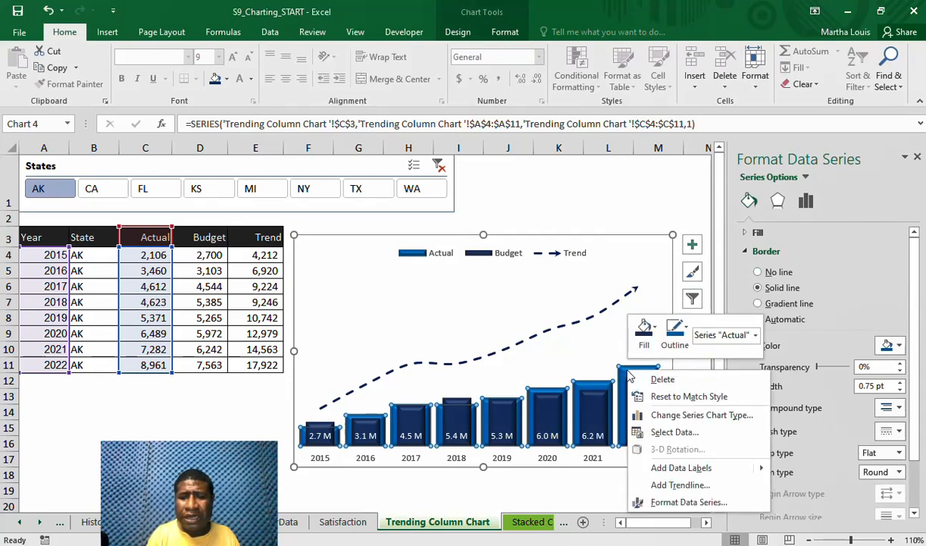
{"action": "left_click", "coordinate": [680, 471]}
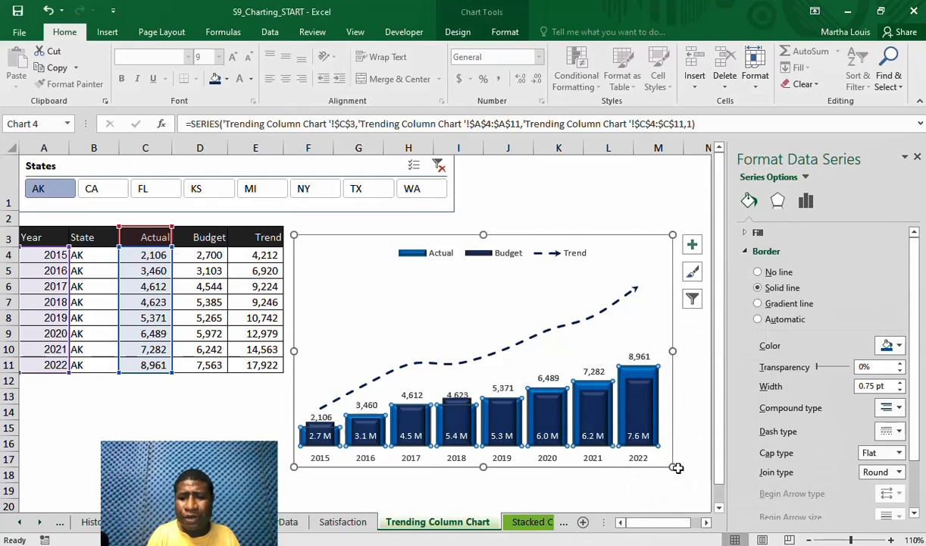
Make the Actual series' data labels bold and set their number category to Custom
{"action": "left_click", "coordinate": [640, 358]}
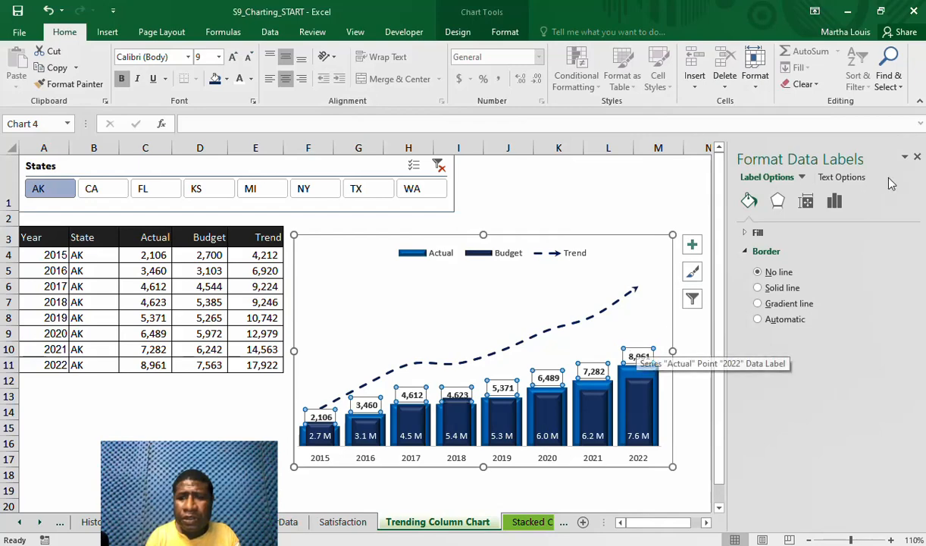
{"action": "left_click", "coordinate": [834, 201]}
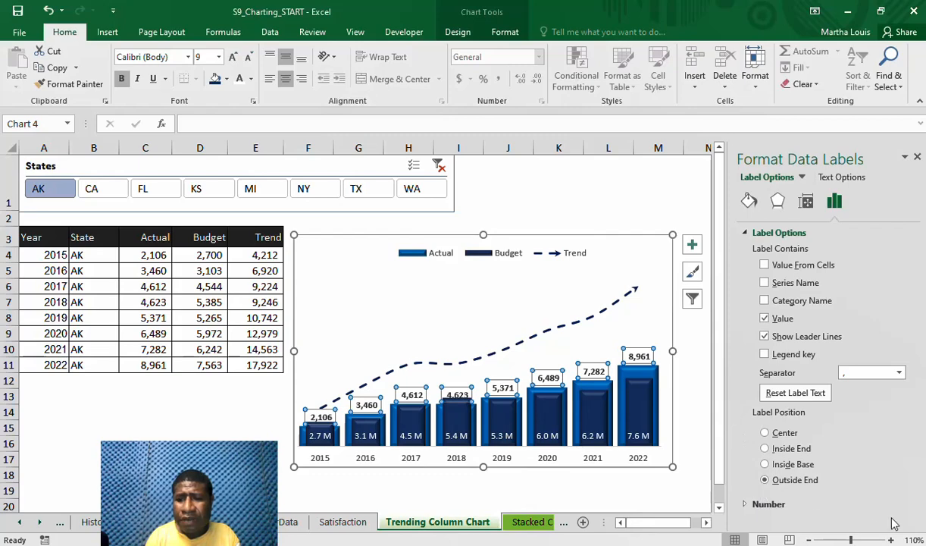
{"action": "left_click", "coordinate": [749, 504]}
{"action": "scroll", "coordinate": [909, 508], "scroll_direction": "down", "scroll_amount": 2}
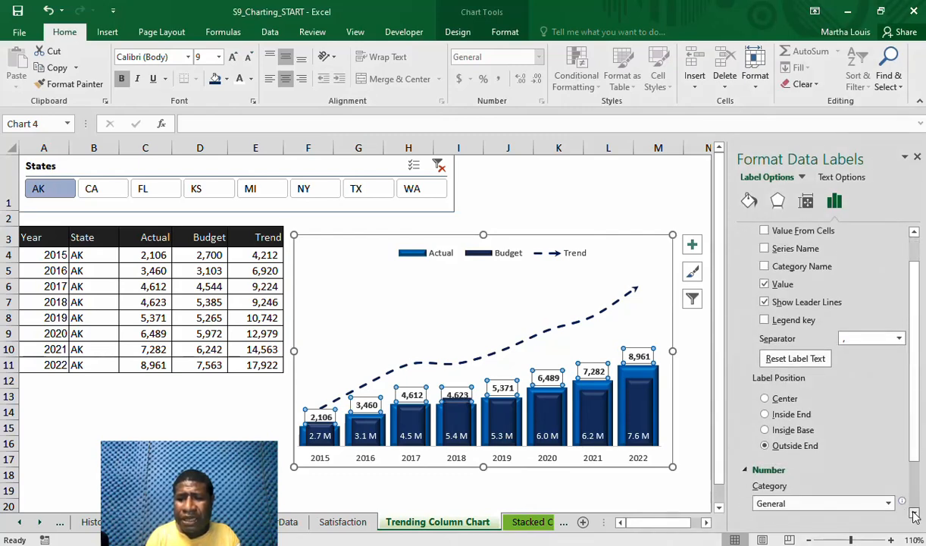
{"action": "scroll", "coordinate": [915, 515], "scroll_direction": "down", "scroll_amount": 3}
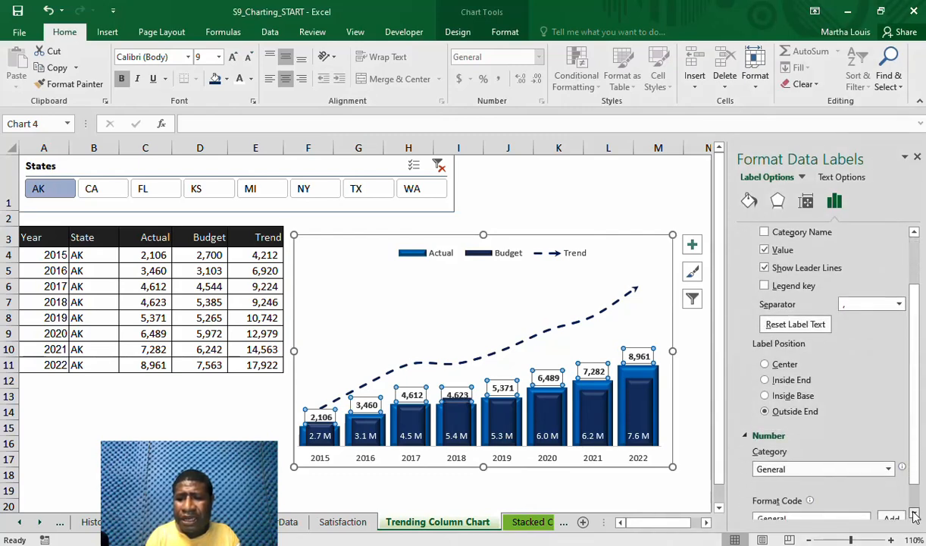
{"action": "left_click", "coordinate": [890, 459]}
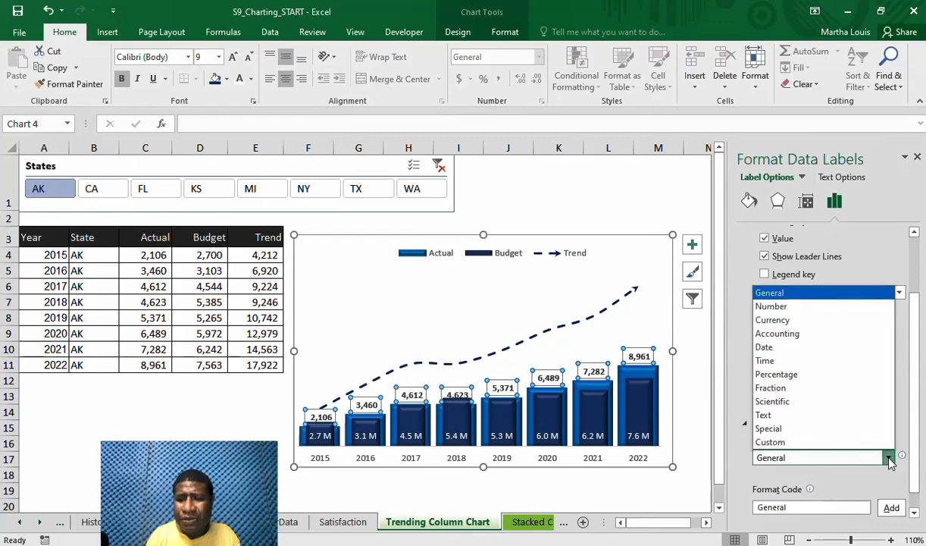
{"action": "left_click", "coordinate": [852, 441]}
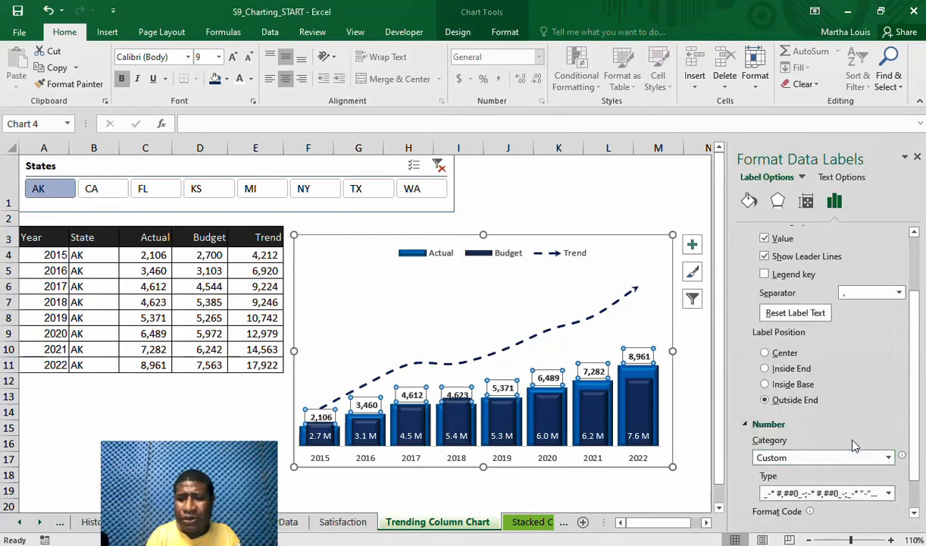
Replace the Actual labels' format code with the copied #,###,.0 "M" and add it as a custom format
{"action": "left_click", "coordinate": [915, 513]}
{"action": "scroll", "coordinate": [915, 515], "scroll_direction": "down", "scroll_amount": 3}
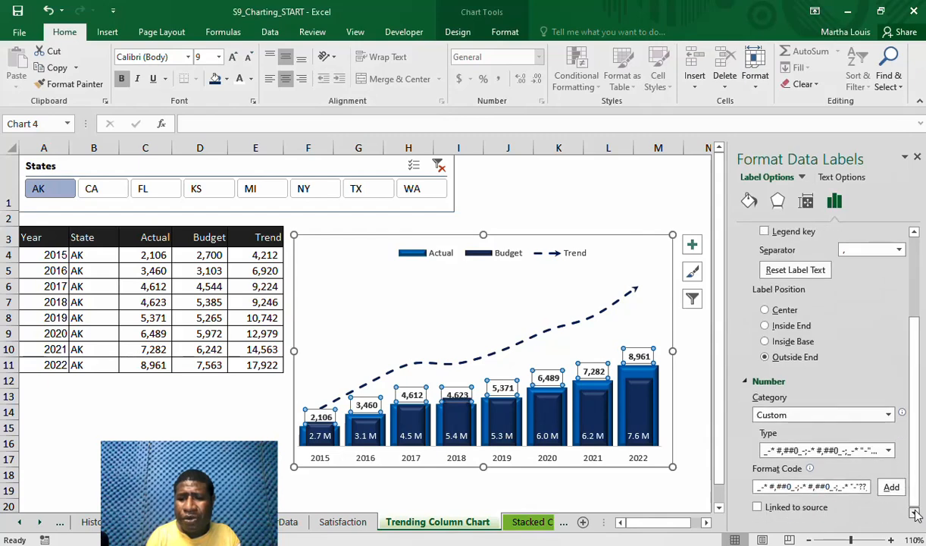
{"action": "triple_click", "coordinate": [814, 489]}
{"action": "key", "text": "BackSpace"}
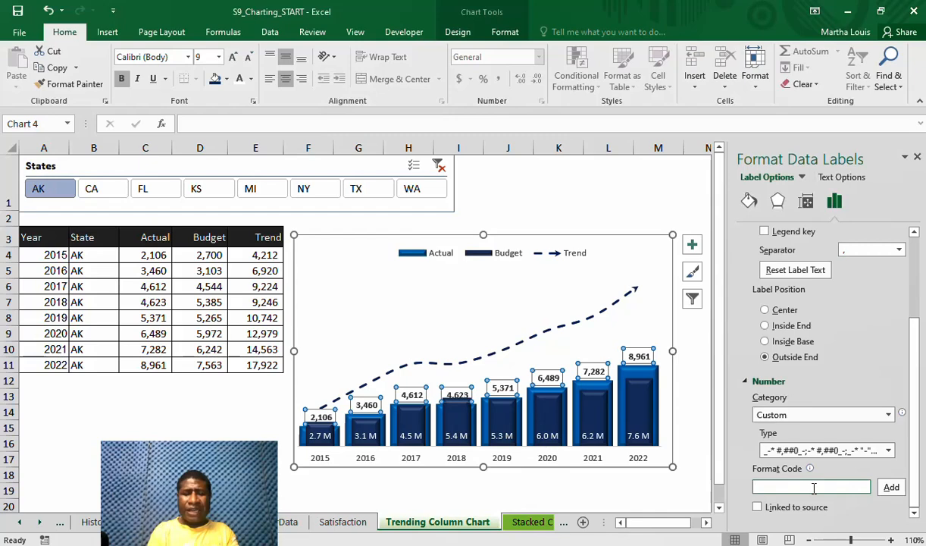
{"action": "type", "text": "#,###,.0 \"M\""}
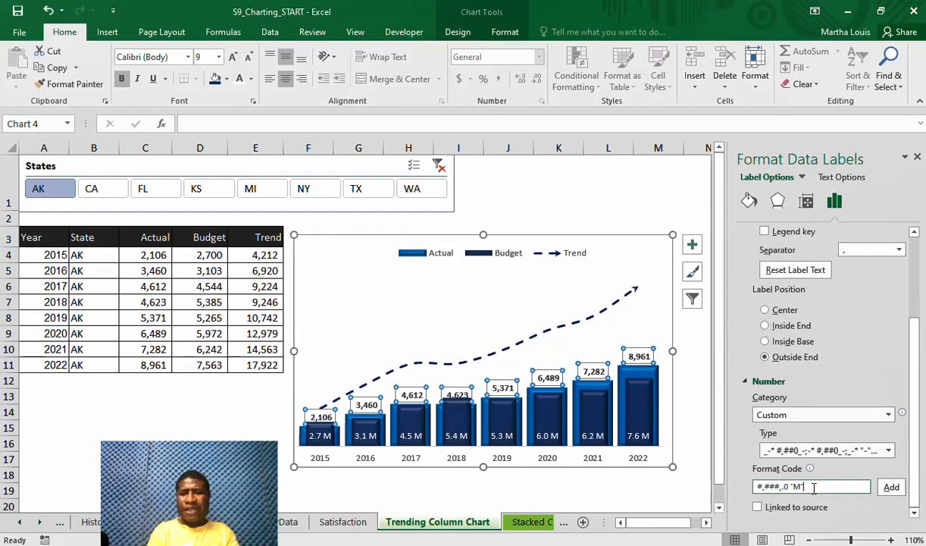
{"action": "left_click", "coordinate": [892, 489]}
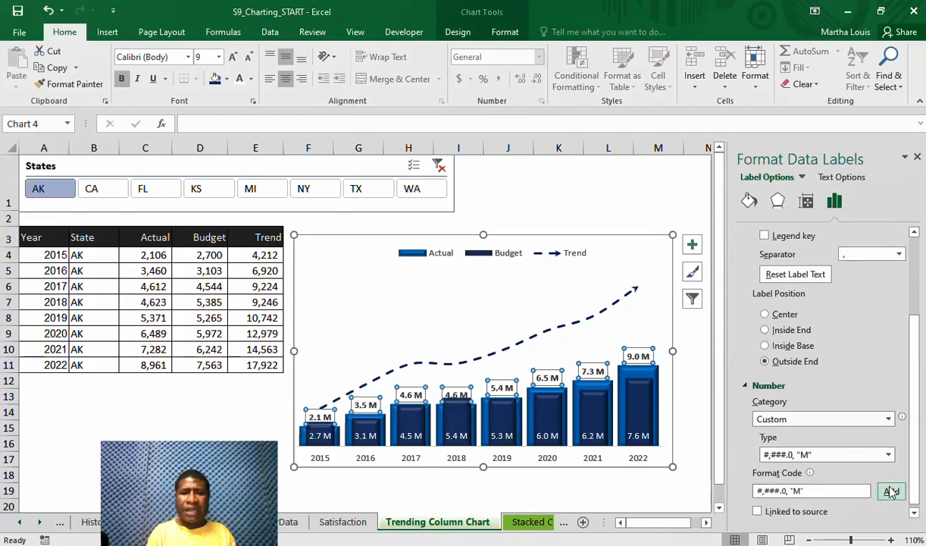
Move the whole chart slightly upward so its upper edge lines up with the table's header row
{"action": "left_click", "coordinate": [273, 459]}
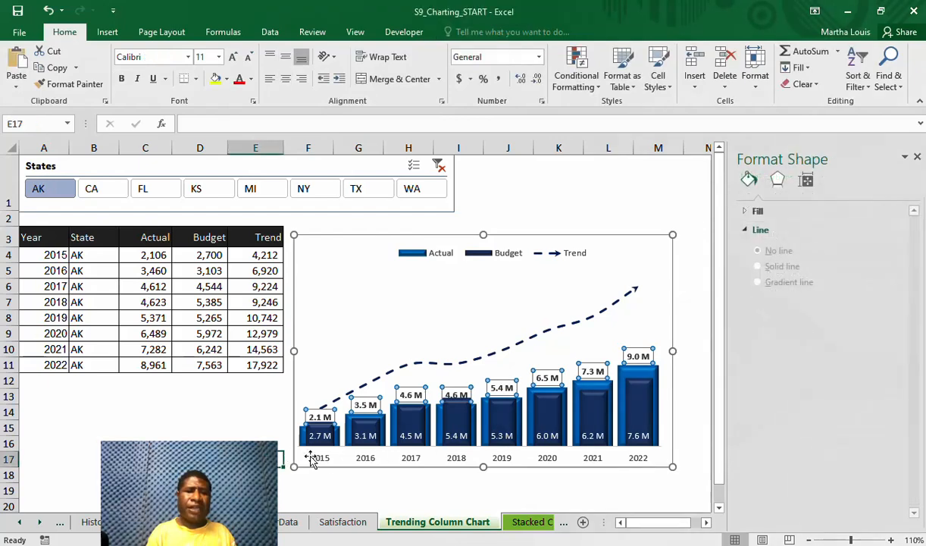
{"action": "left_click", "coordinate": [660, 251]}
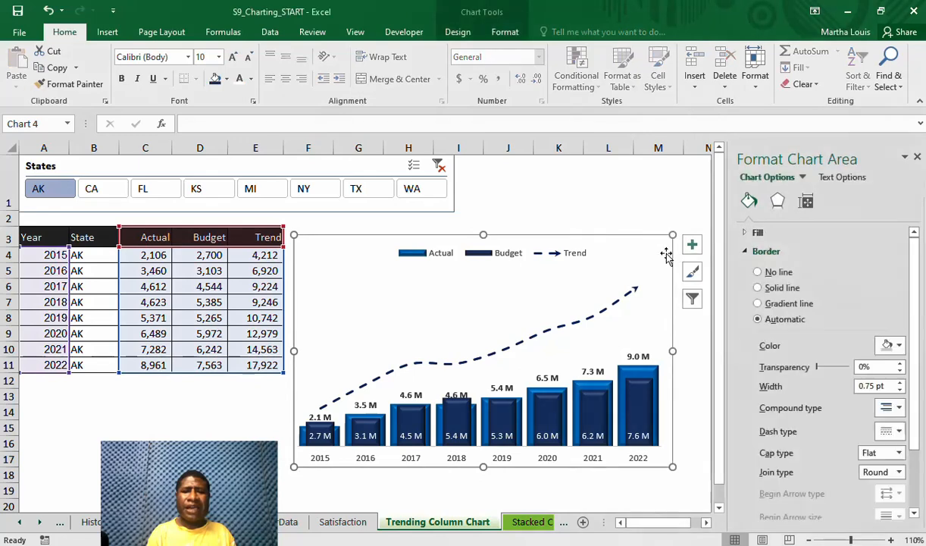
{"action": "left_click_drag", "start_coordinate": [665, 254], "coordinate": [665, 243]}
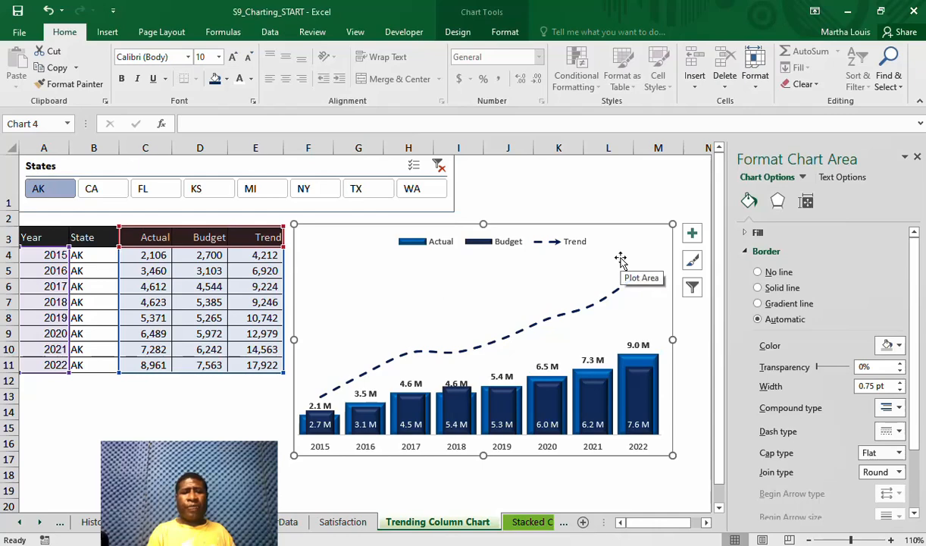
Filter the table and chart with the States slicer by CA, FL, KS, MI, NY and TX in turn, ending on TX
{"action": "left_click", "coordinate": [101, 191]}
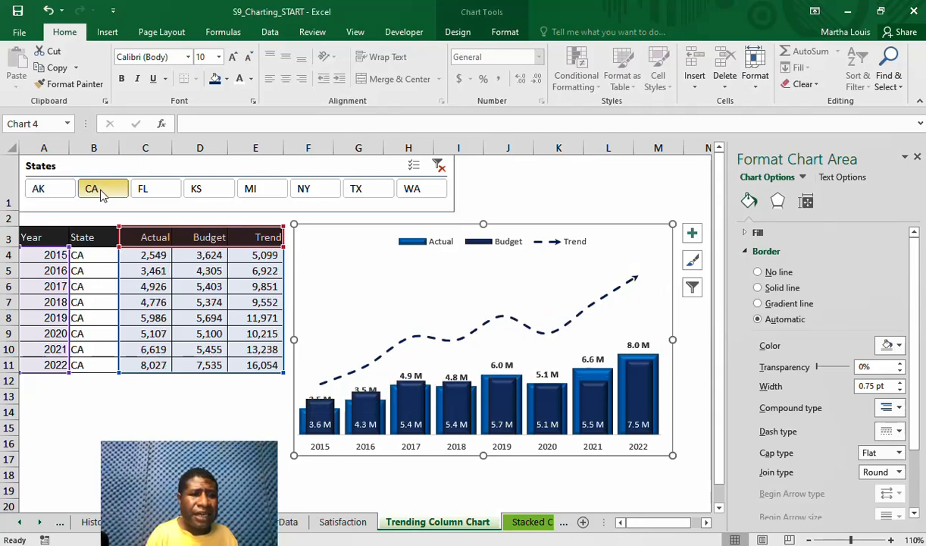
{"action": "left_click", "coordinate": [157, 192]}
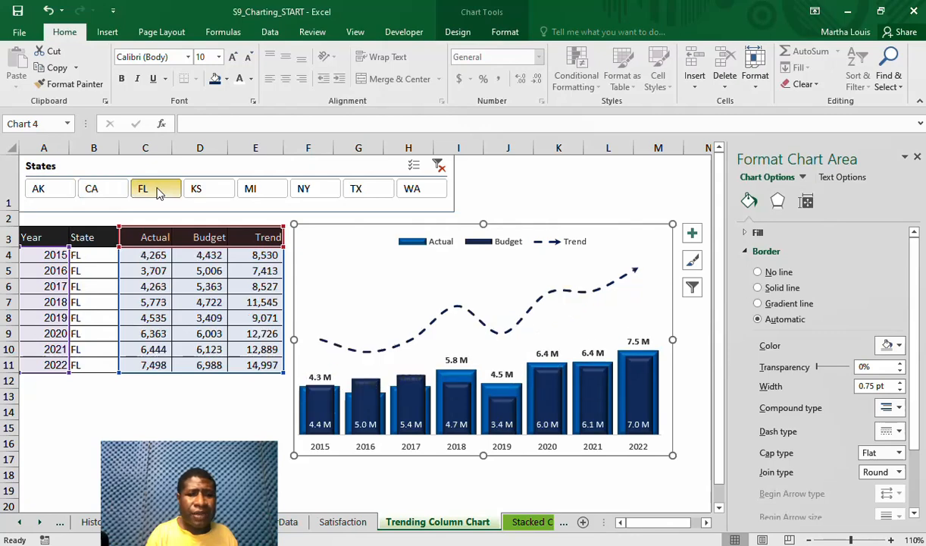
{"action": "left_click", "coordinate": [213, 193]}
{"action": "left_click", "coordinate": [252, 195]}
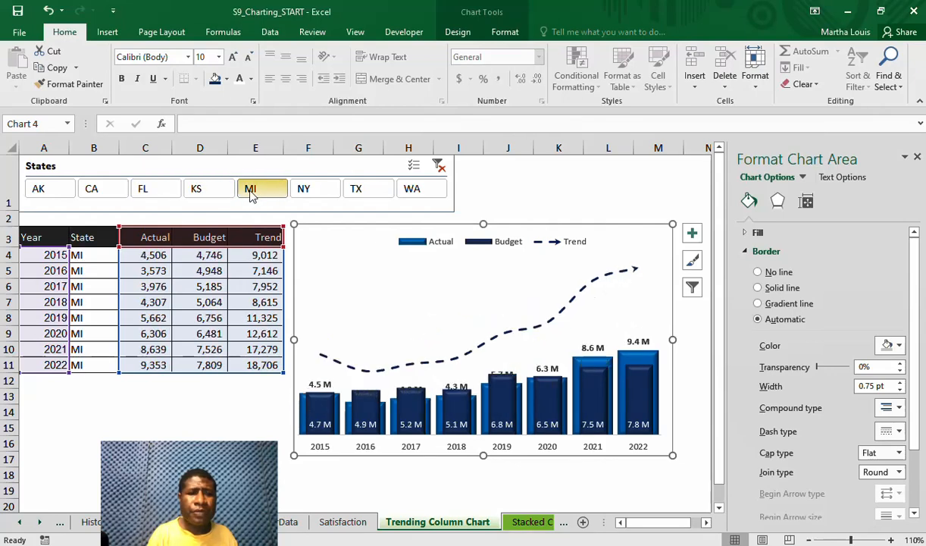
{"action": "left_click", "coordinate": [310, 195]}
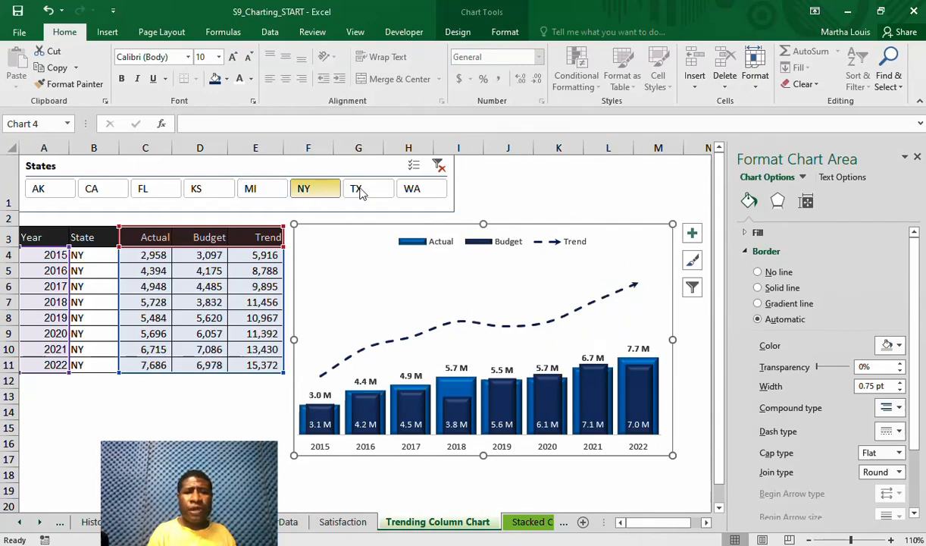
{"action": "left_click", "coordinate": [371, 193]}
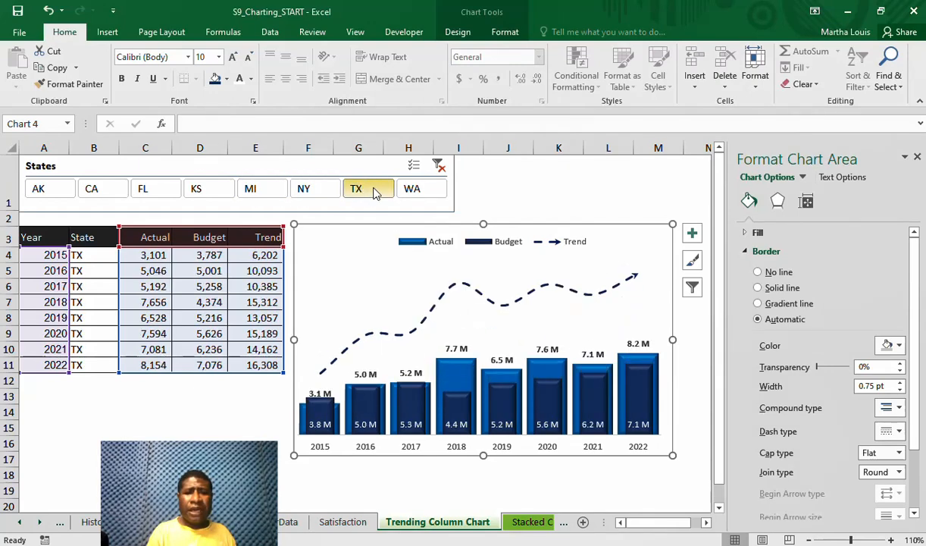
Open the Stacked Column Chart worksheet
{"action": "left_click", "coordinate": [525, 523]}
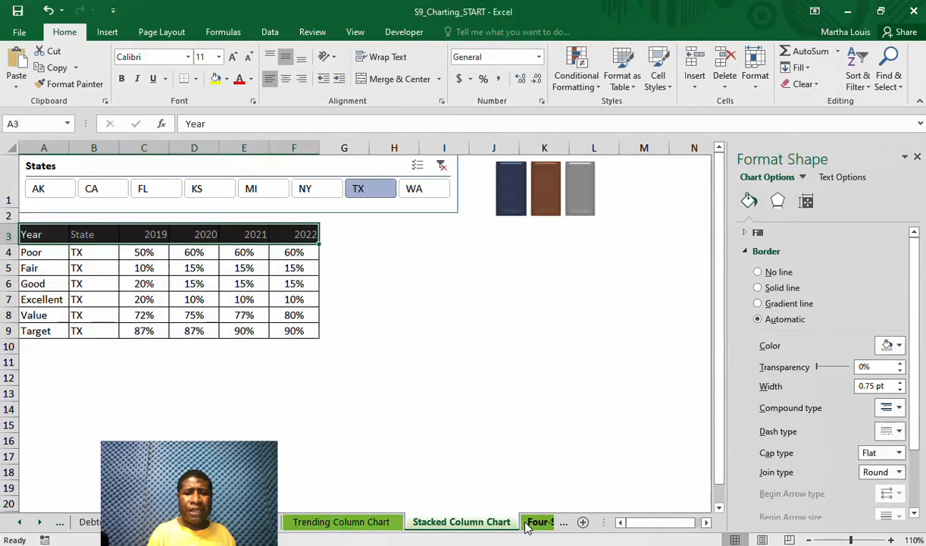